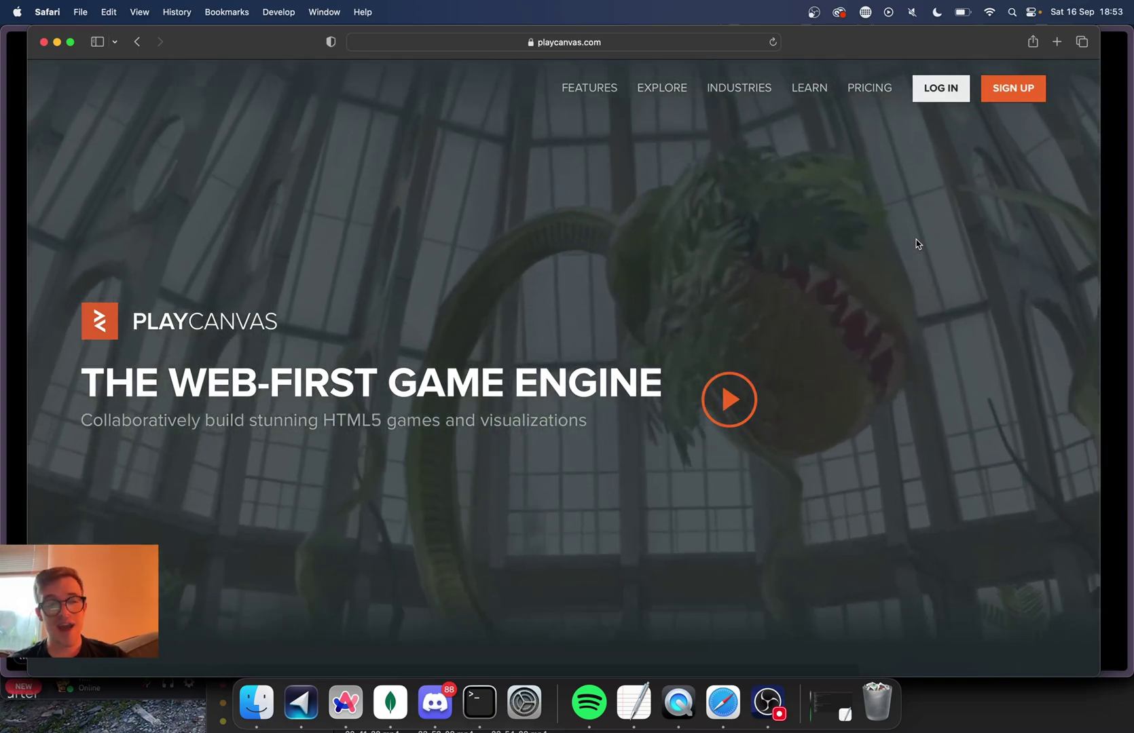
Browse the PlayCanvas homepage down to its section on games, AR, VR and configurators.
{"action": "scroll", "coordinate": [904, 431], "scroll_direction": "down", "scroll_amount": 5}
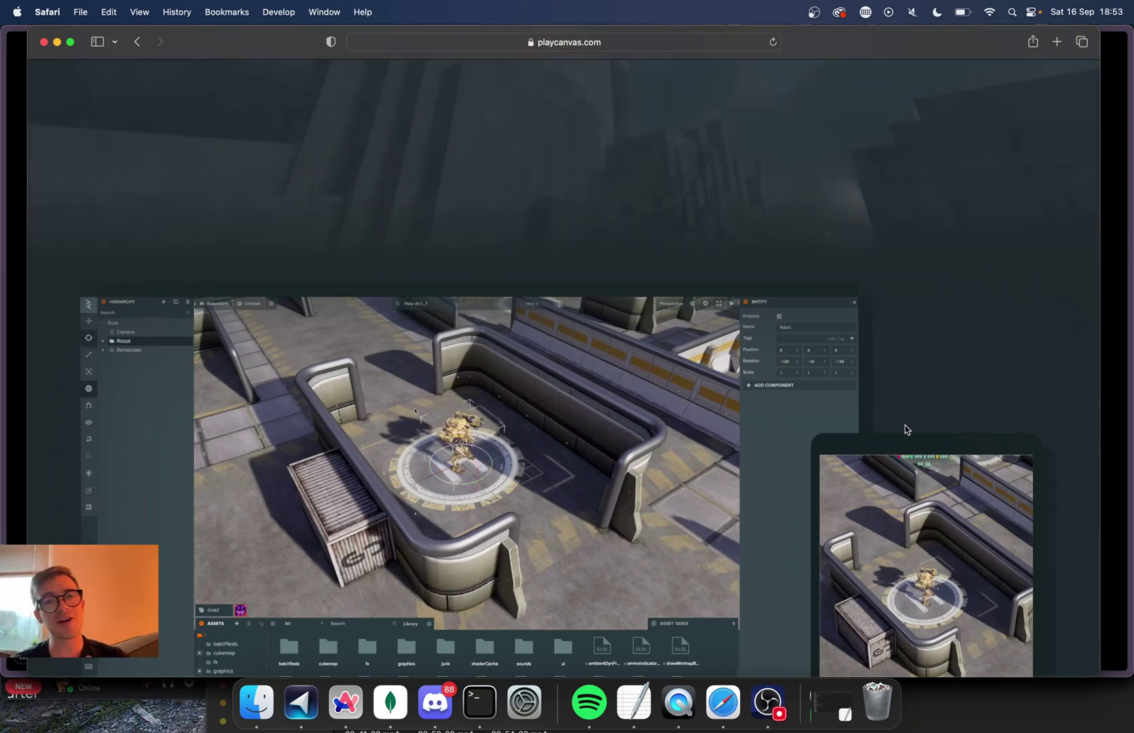
{"action": "scroll", "coordinate": [905, 429], "scroll_direction": "down", "scroll_amount": 5}
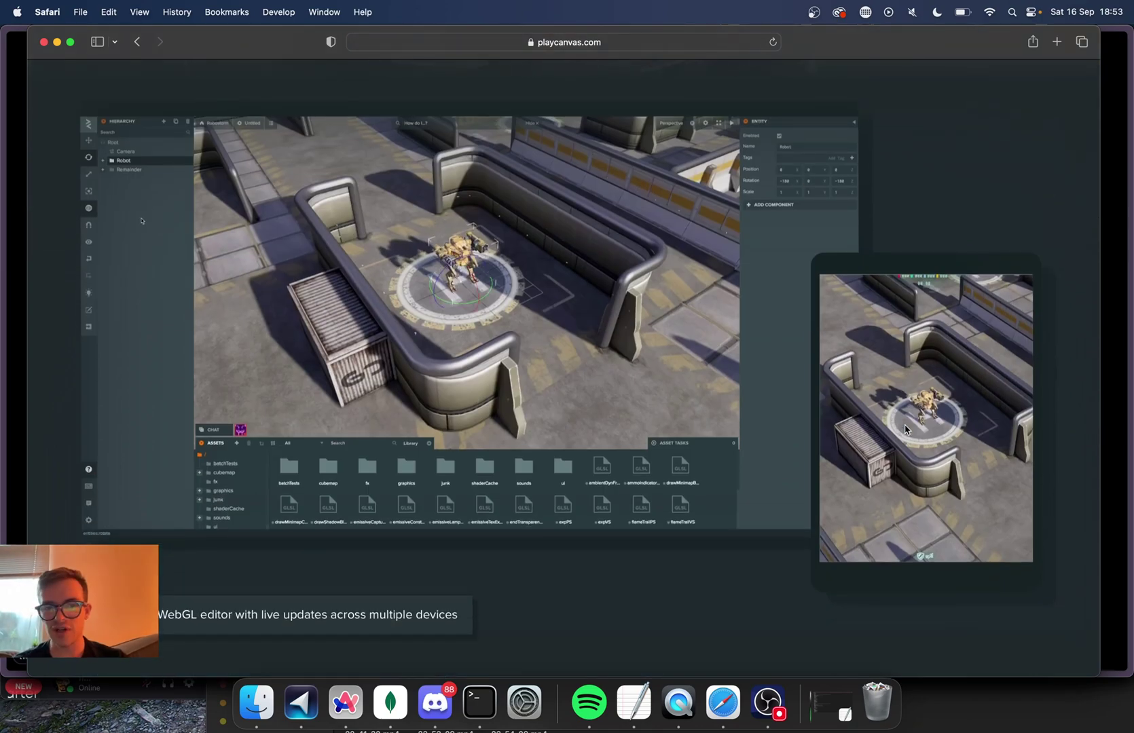
{"action": "scroll", "coordinate": [905, 429], "scroll_direction": "down", "scroll_amount": 20}
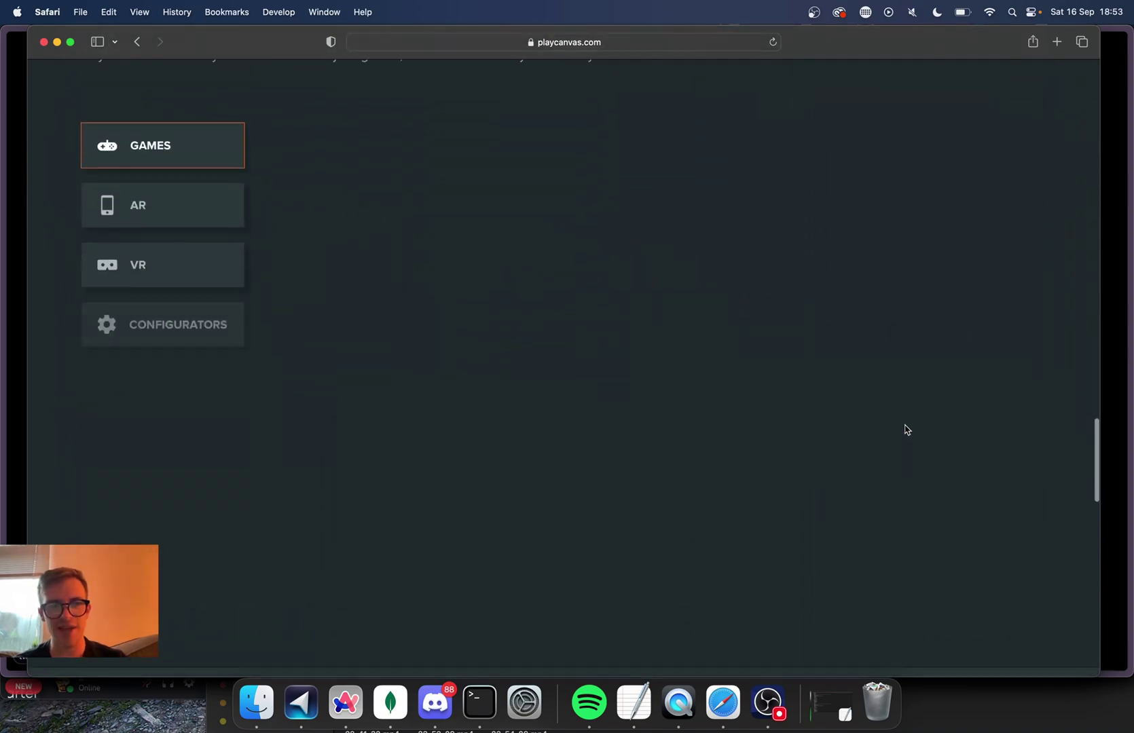
{"action": "scroll", "coordinate": [904, 430], "scroll_direction": "down", "scroll_amount": 5}
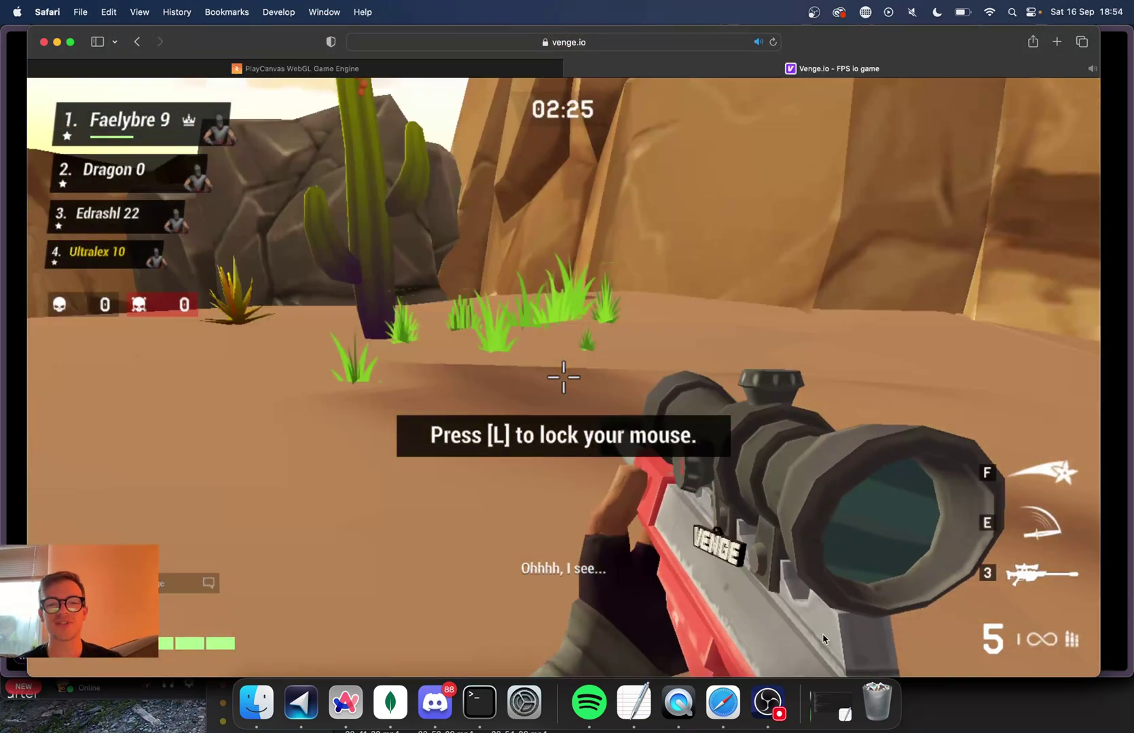
{"action": "key", "text": "w"}
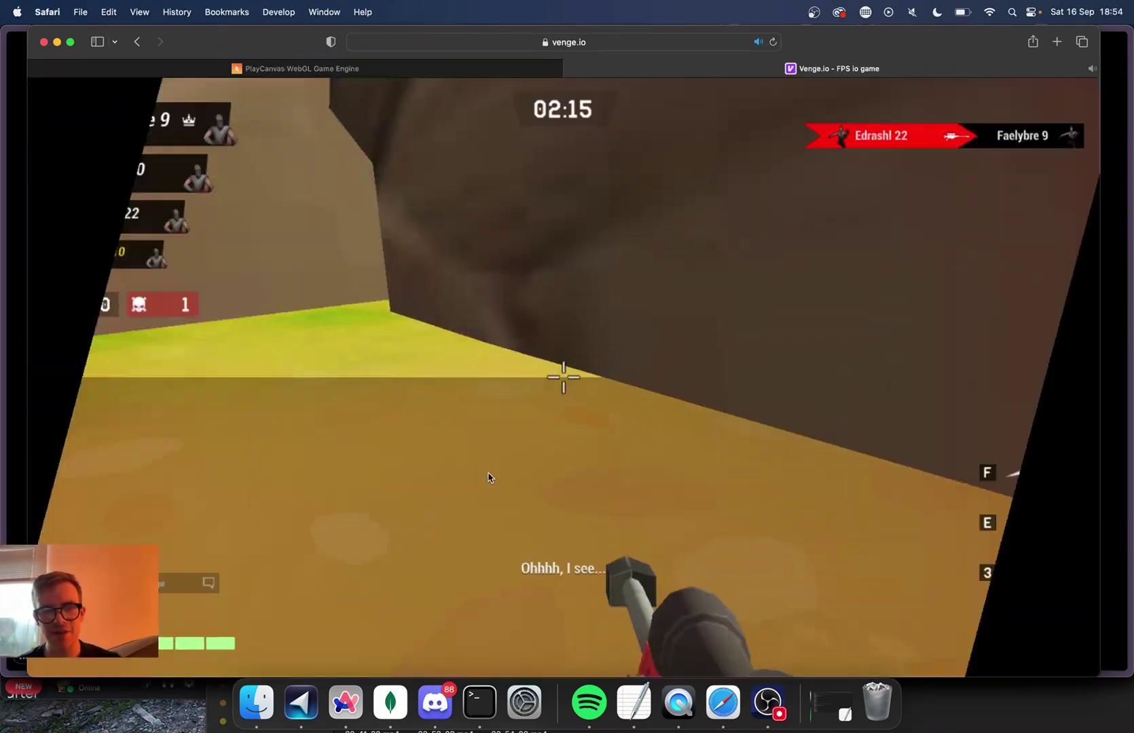
{"action": "key", "text": "w"}
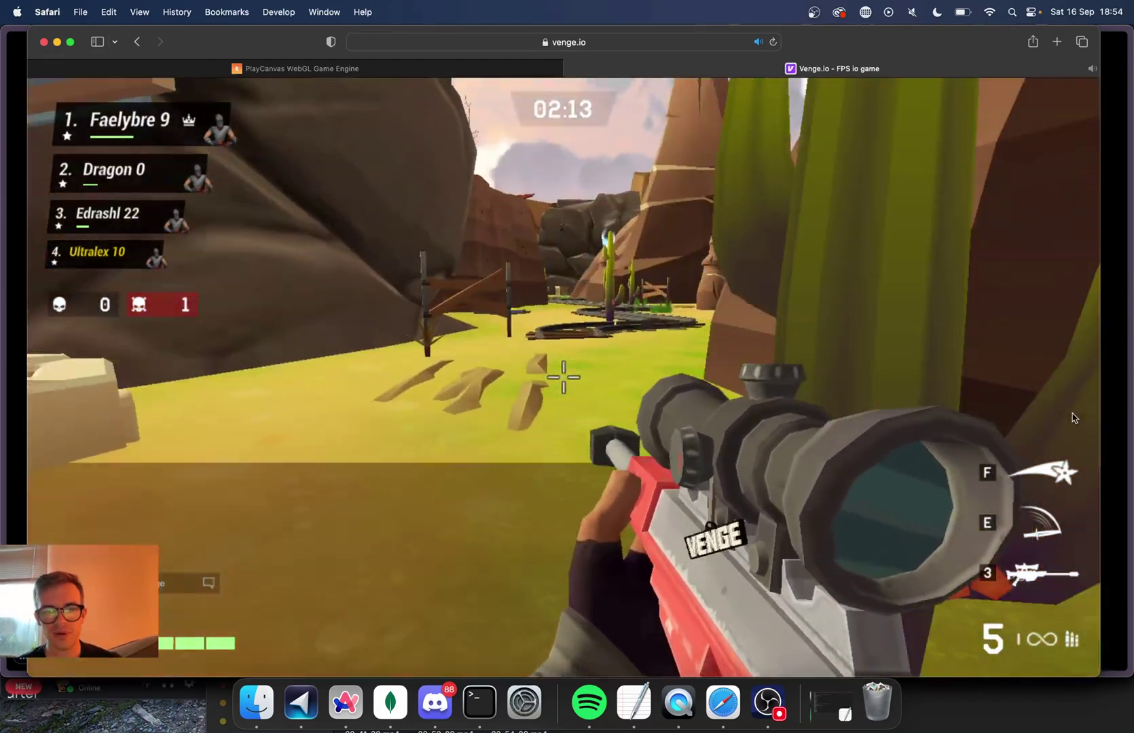
{"action": "key", "text": "w"}
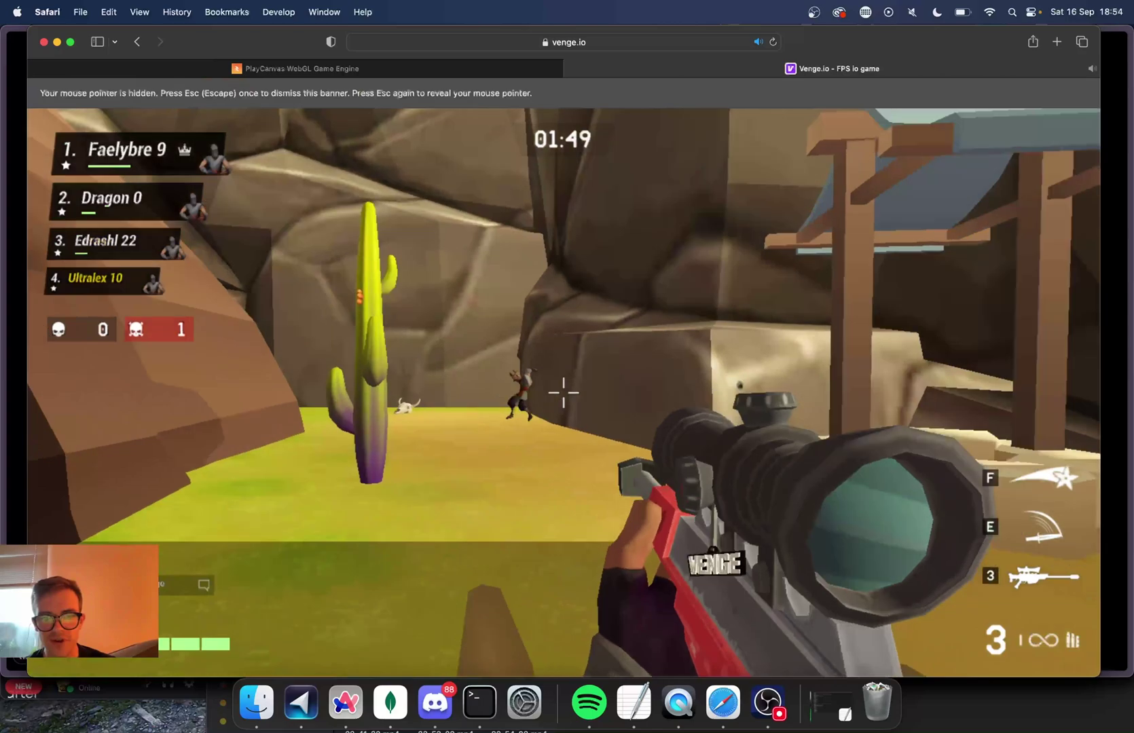
{"action": "left_click", "coordinate": [562, 393]}
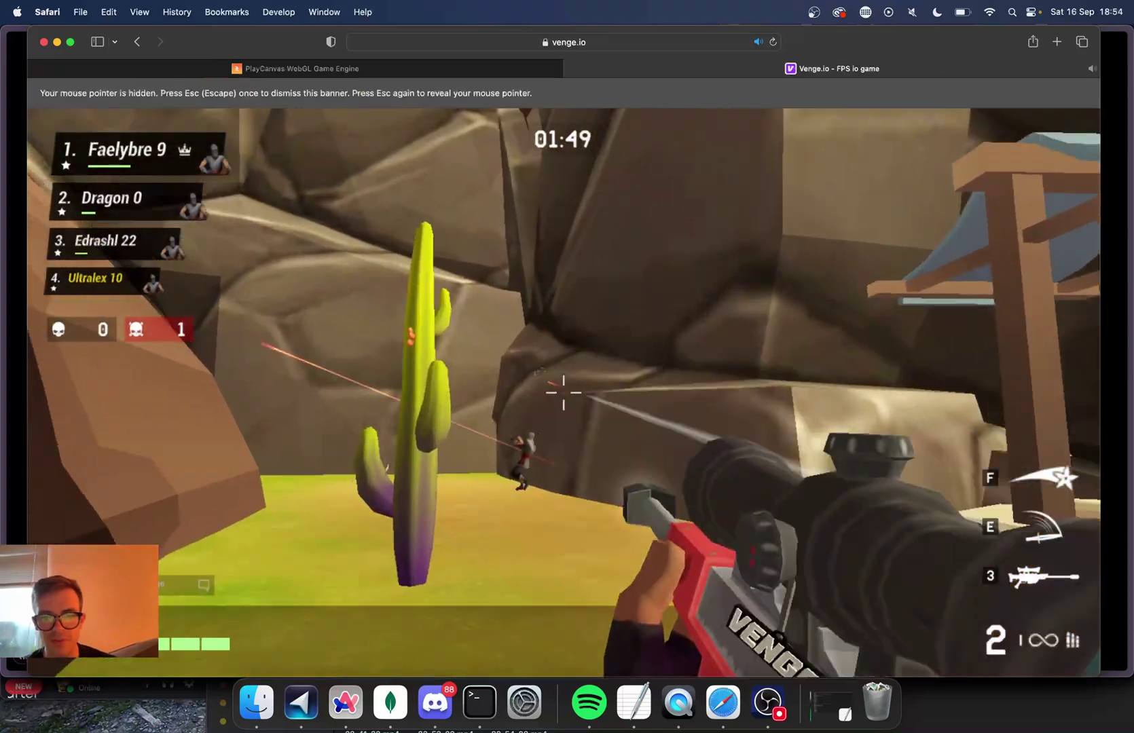
{"action": "left_click", "coordinate": [563, 393]}
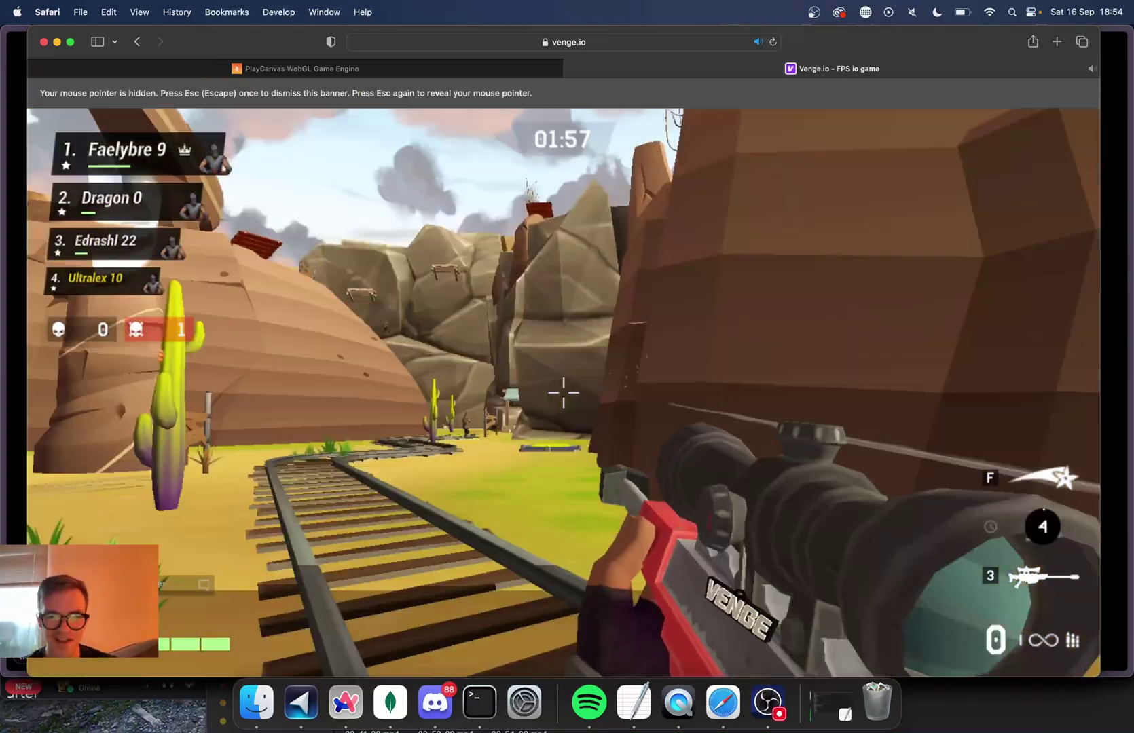
{"action": "key", "text": "w"}
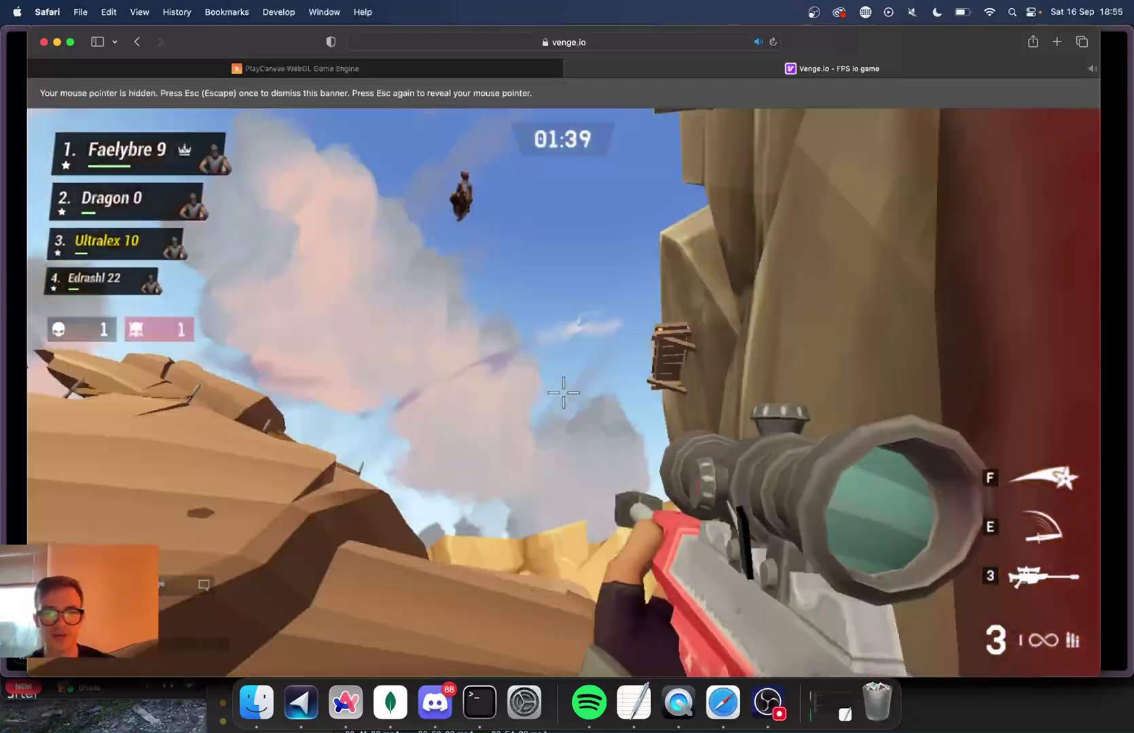
{"action": "left_click", "coordinate": [563, 393]}
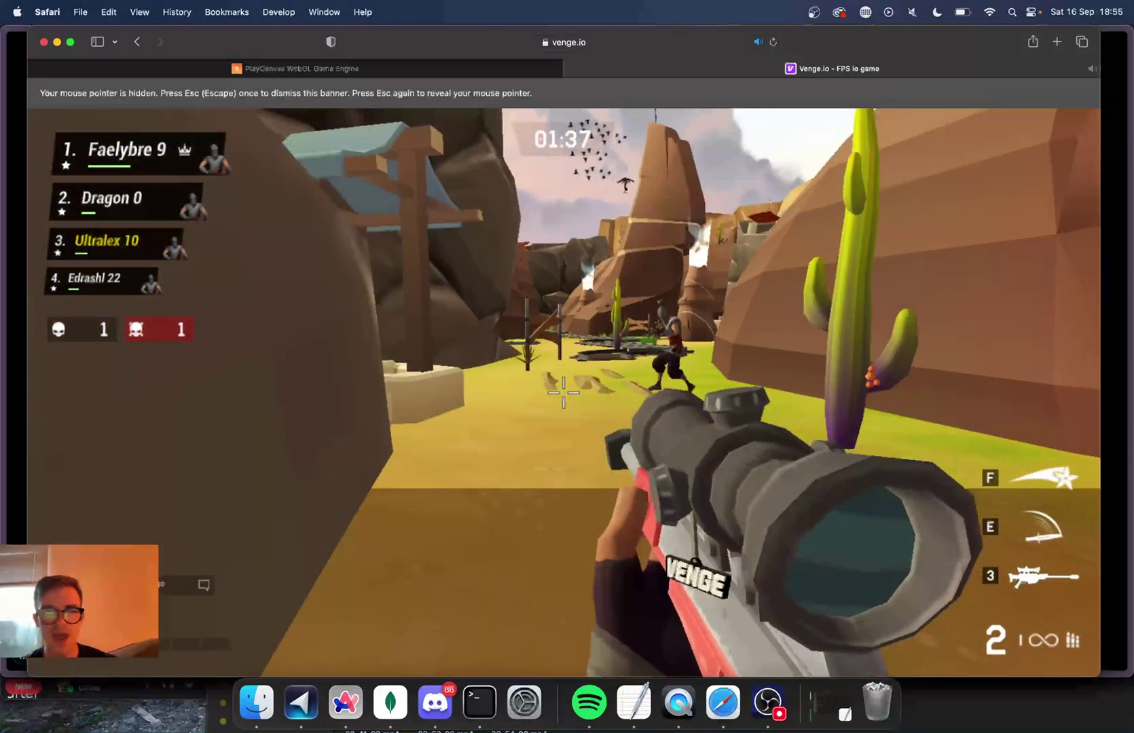
{"action": "left_click", "coordinate": [563, 392]}
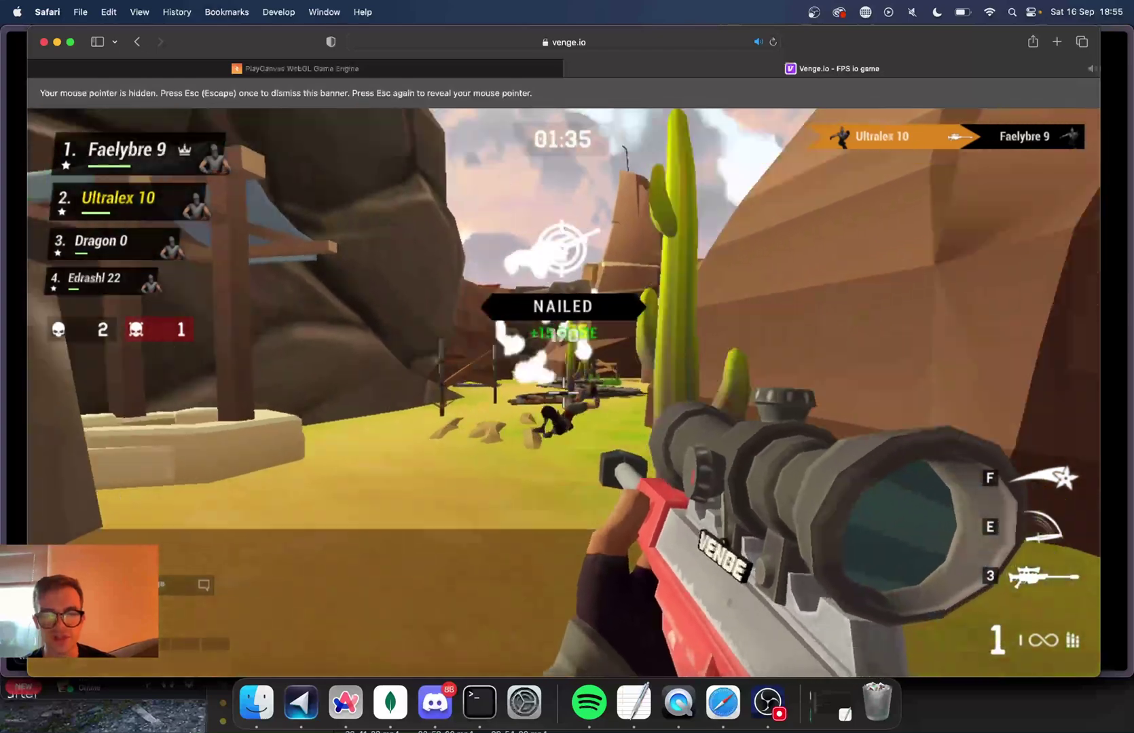
{"action": "key", "text": "w"}
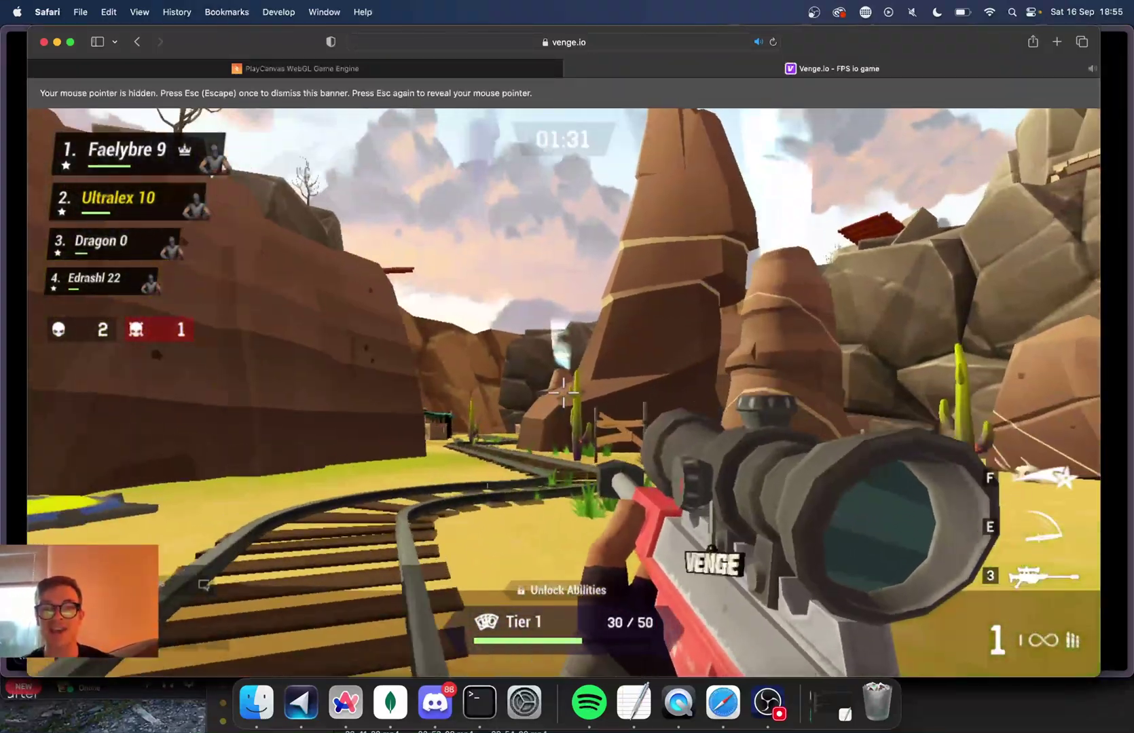
{"action": "key", "text": "w"}
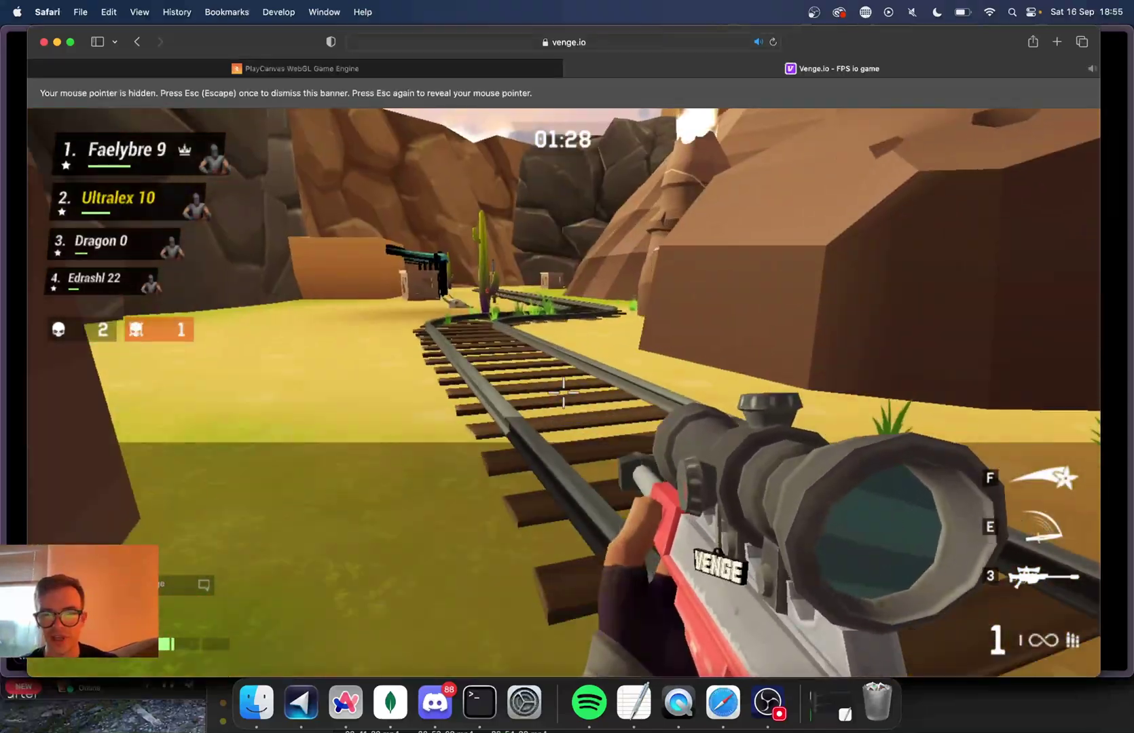
{"action": "key", "text": "w"}
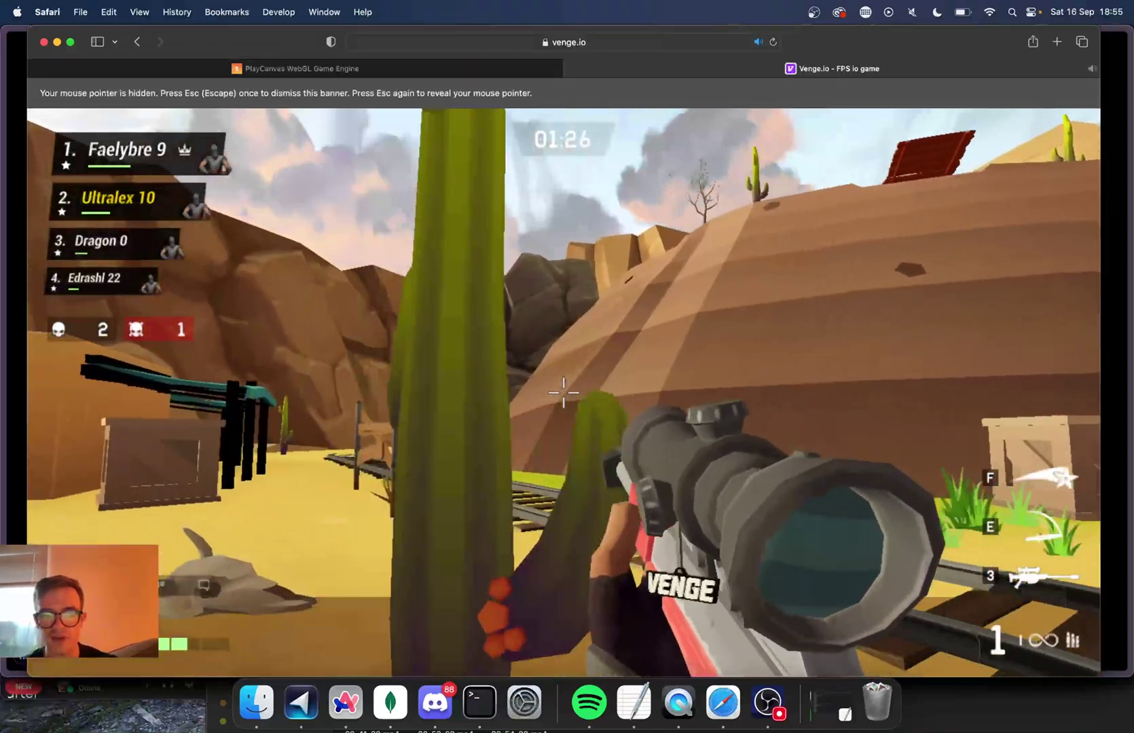
{"action": "key", "text": "w"}
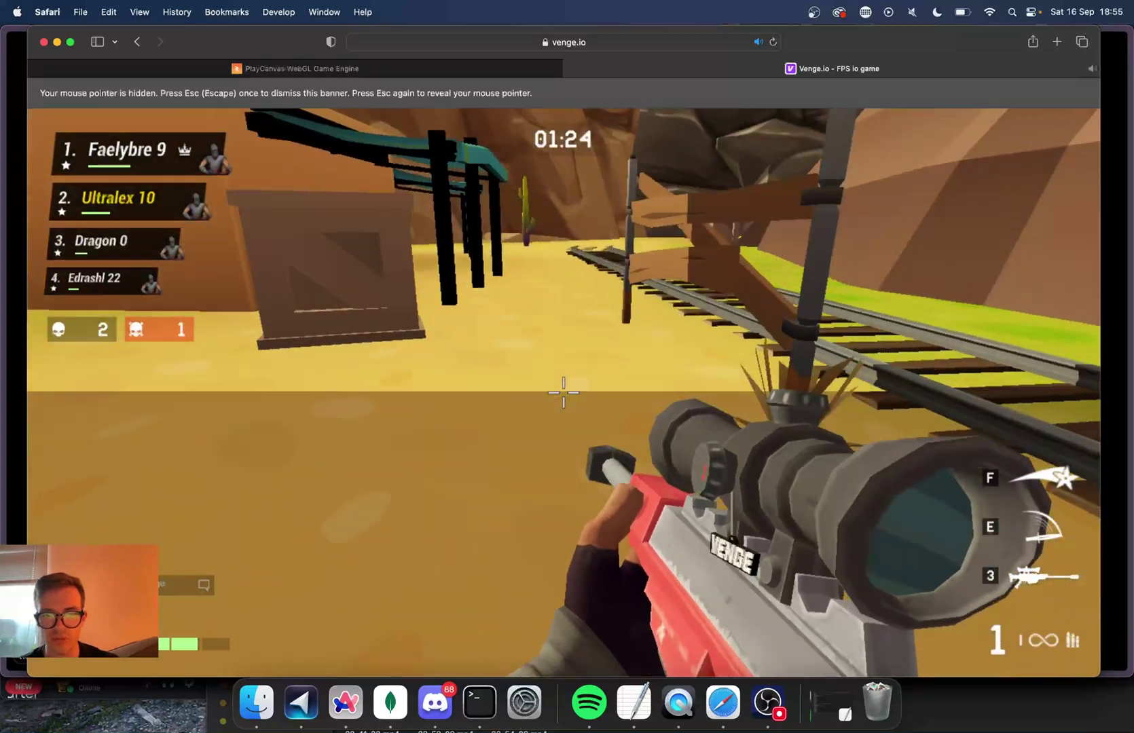
{"action": "key", "text": "w"}
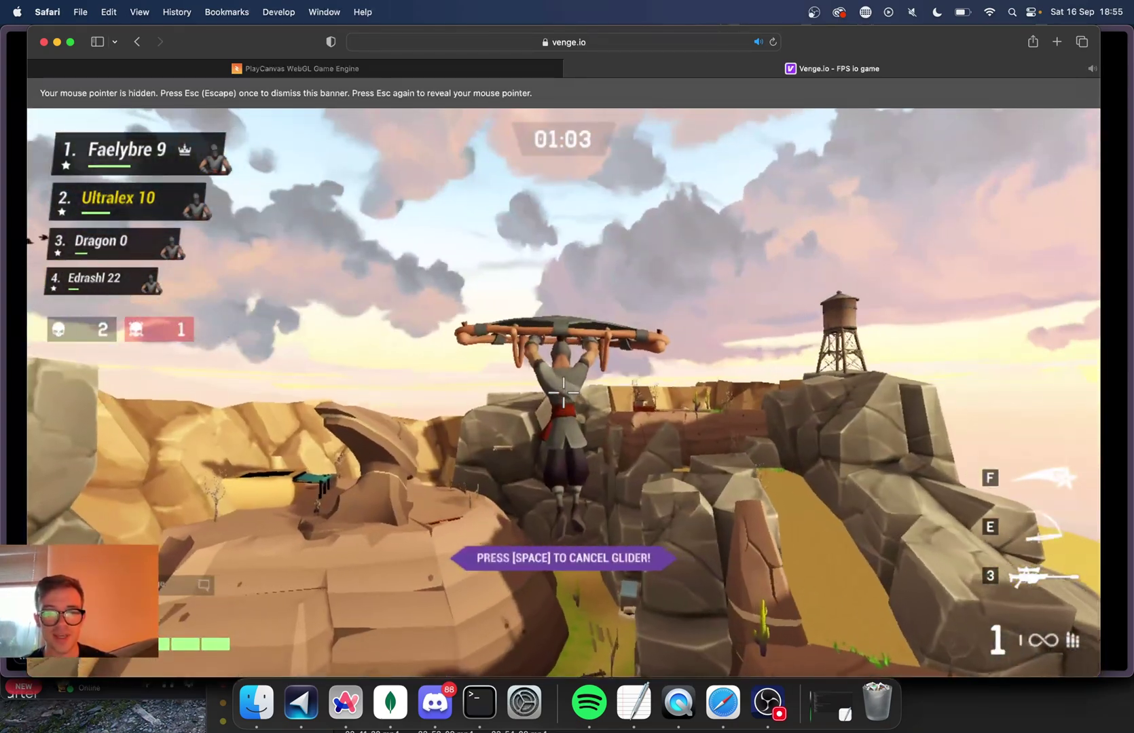
{"action": "key", "text": "space"}
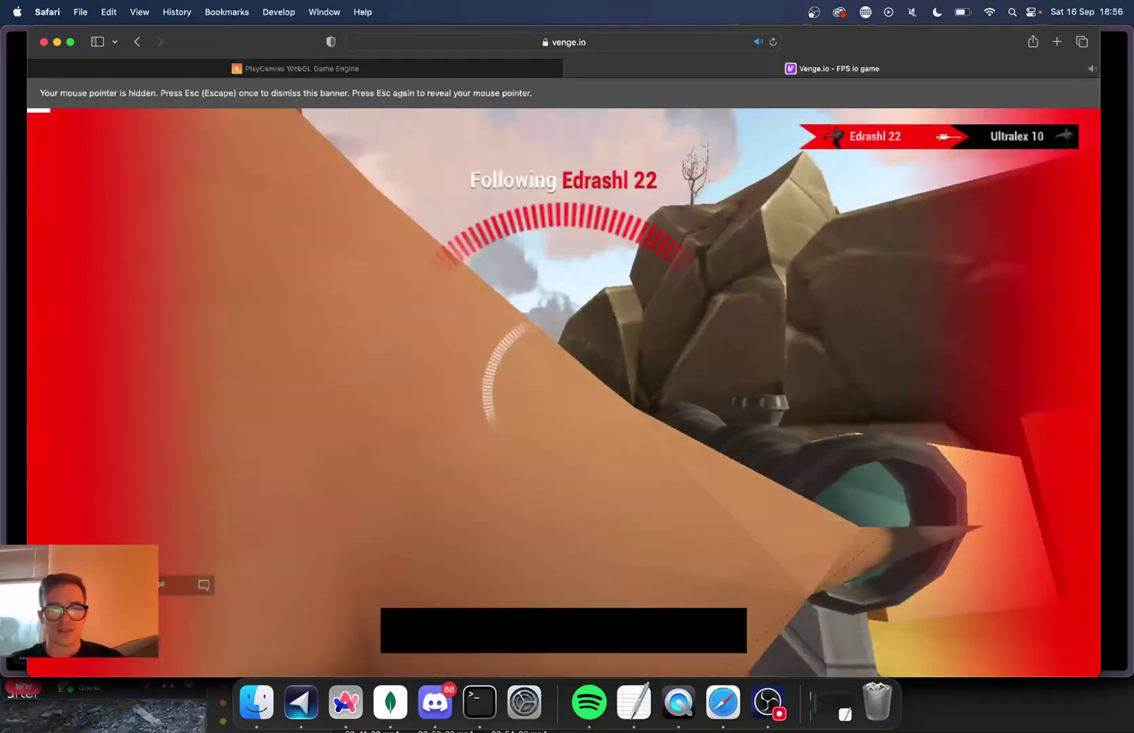
{"action": "key", "text": "Escape"}
{"action": "key", "text": "Escape"}
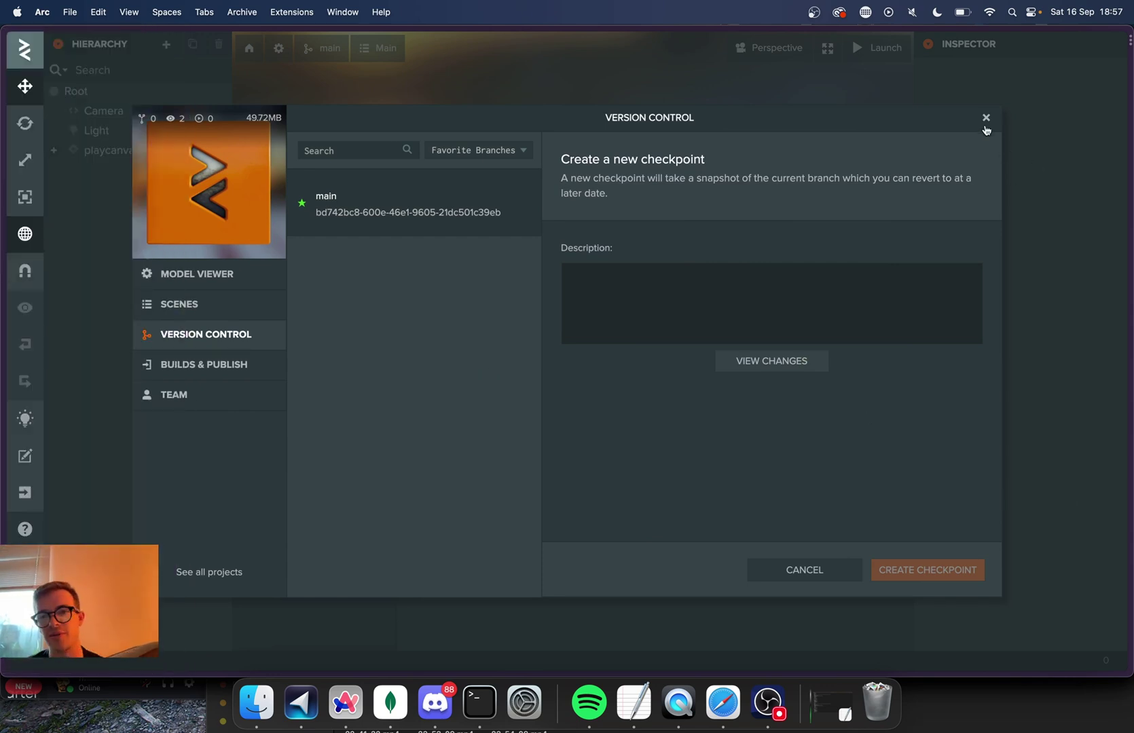
Close the version control dialog without creating a checkpoint and orbit the editor view around the cube.
{"action": "left_click", "coordinate": [985, 118]}
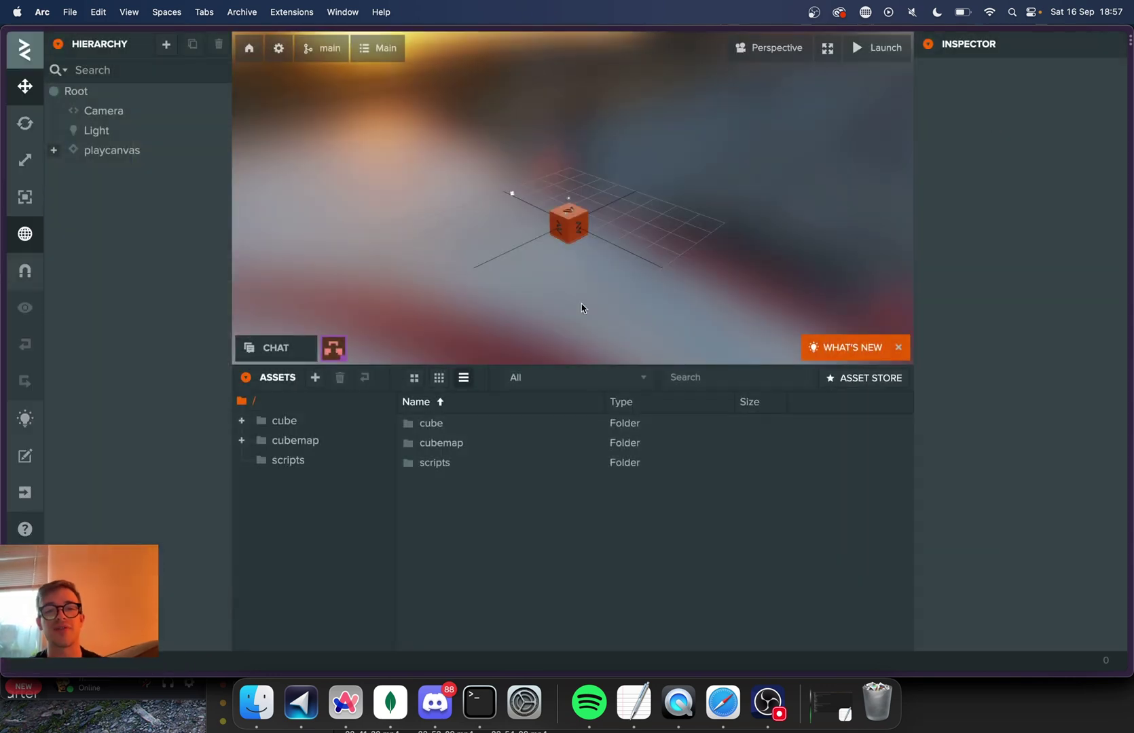
{"action": "left_click_drag", "start_coordinate": [606, 263], "coordinate": [622, 325]}
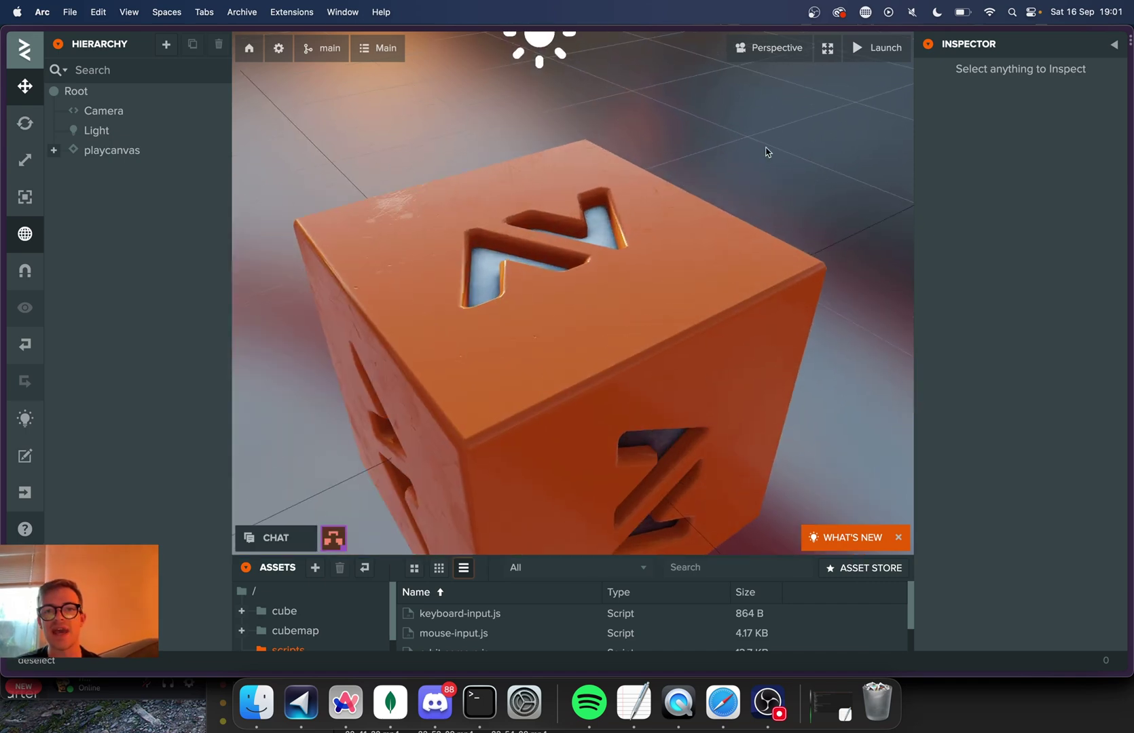
Launch the Main scene with Debug enabled and orbit the running cube to view it from several angles.
{"action": "mouse_move", "coordinate": [884, 57]}
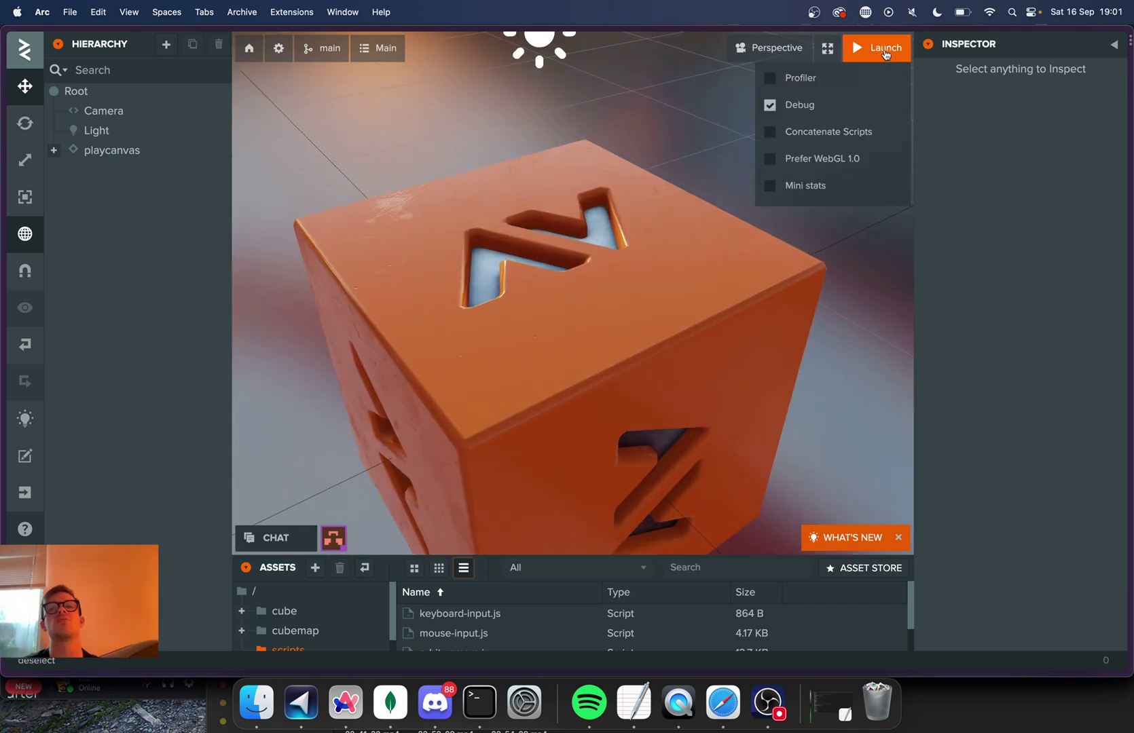
{"action": "left_click", "coordinate": [885, 51]}
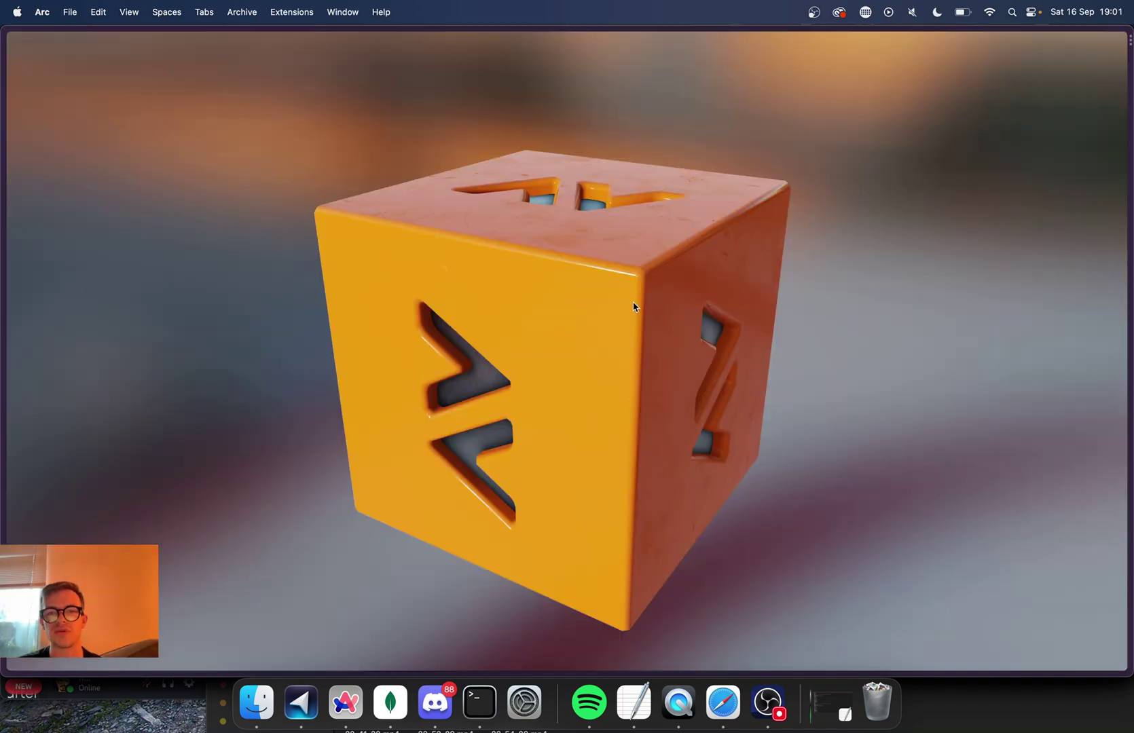
{"action": "left_click_drag", "start_coordinate": [633, 307], "coordinate": [615, 516]}
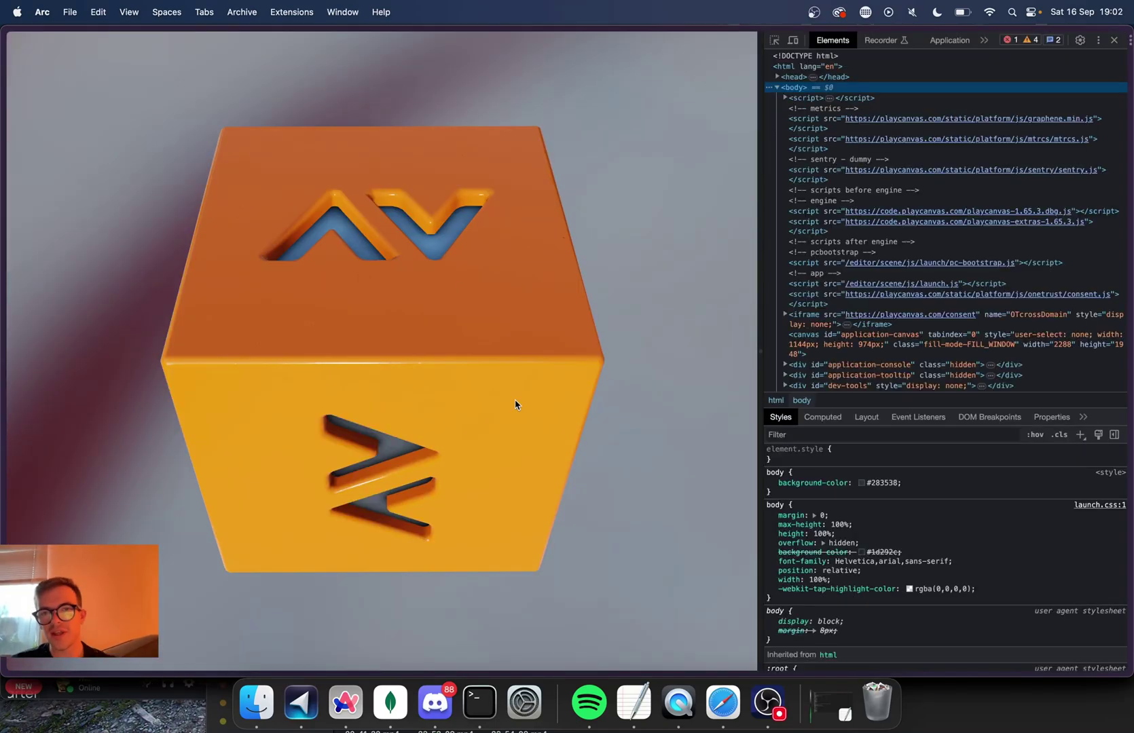
{"action": "left_click_drag", "start_coordinate": [511, 453], "coordinate": [321, 402]}
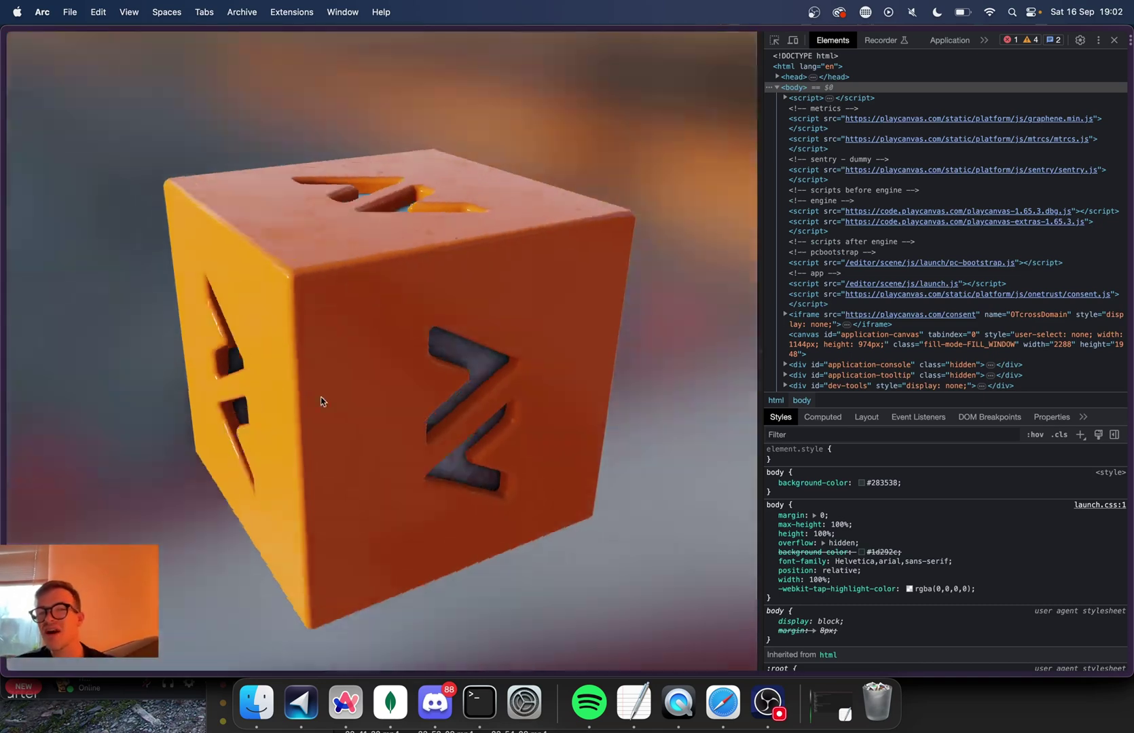
Examine the running scene in the developer tools' Console, Elements, Performance, Lighthouse and Network views.
{"action": "left_click", "coordinate": [984, 40]}
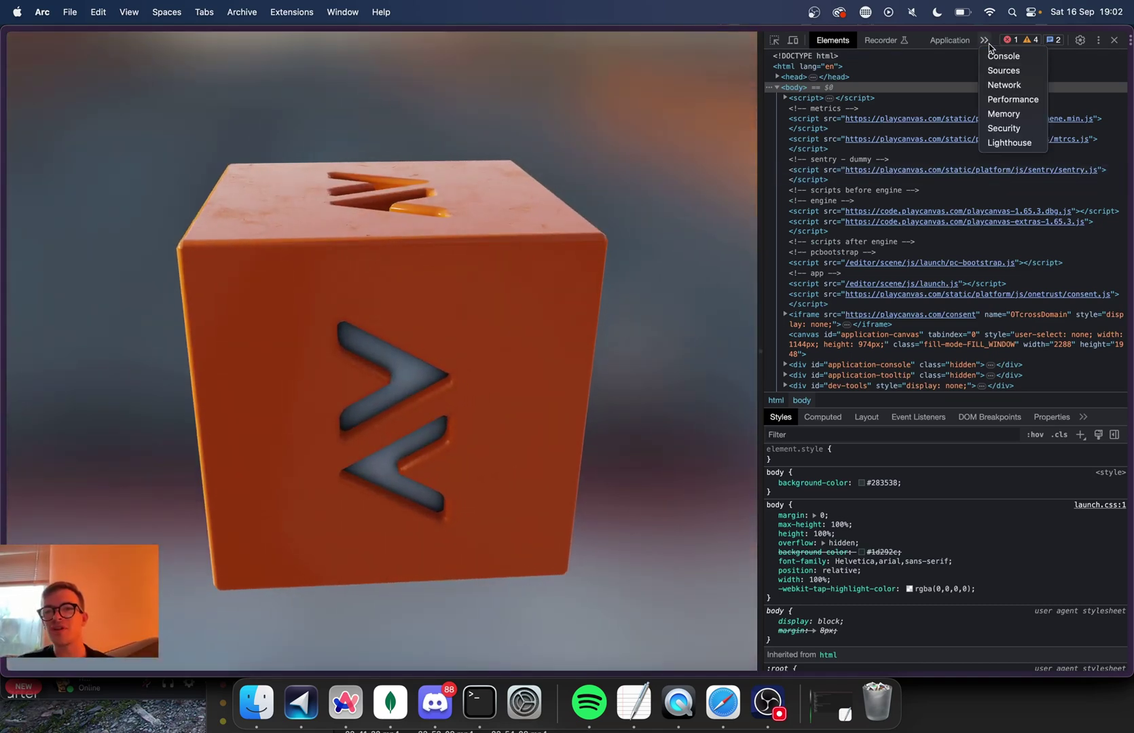
{"action": "left_click", "coordinate": [993, 54]}
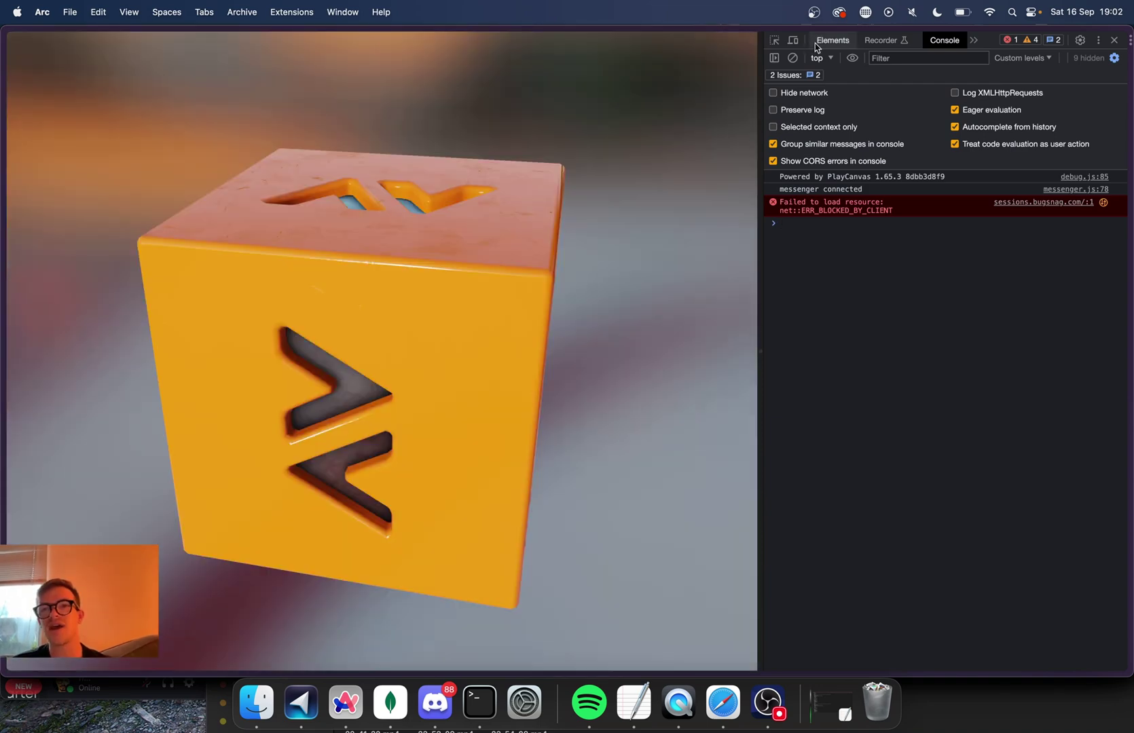
{"action": "left_click", "coordinate": [832, 40]}
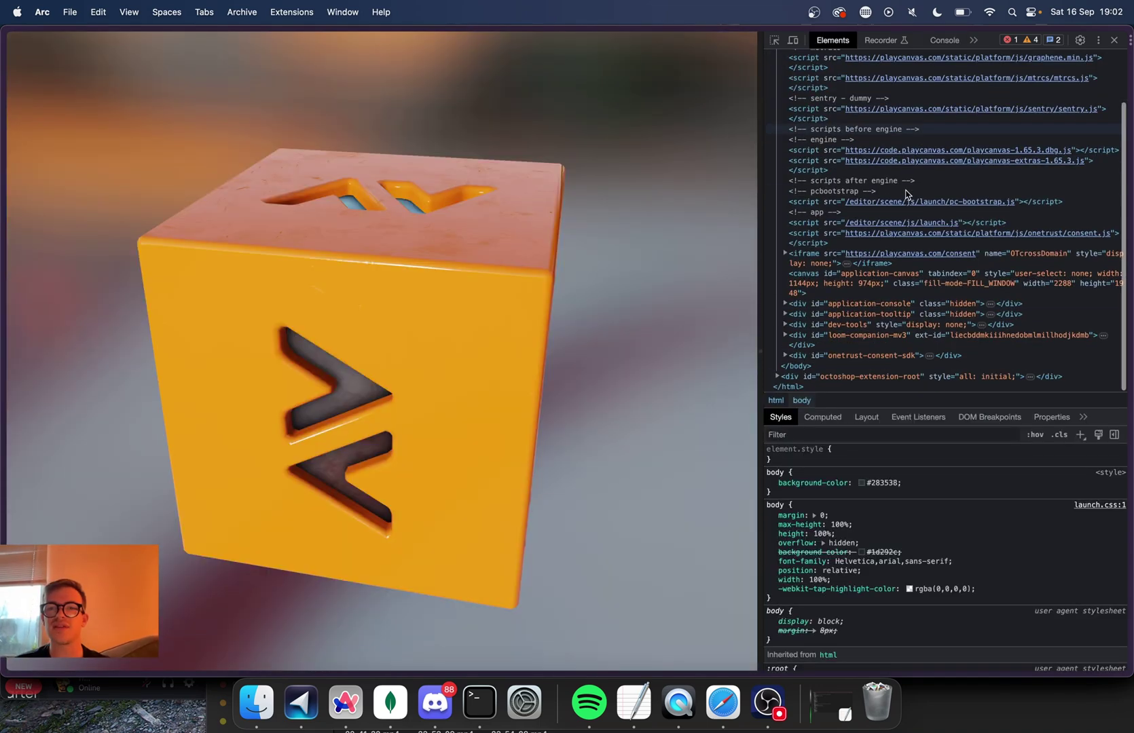
{"action": "left_click", "coordinate": [944, 40]}
{"action": "left_click", "coordinate": [974, 40]}
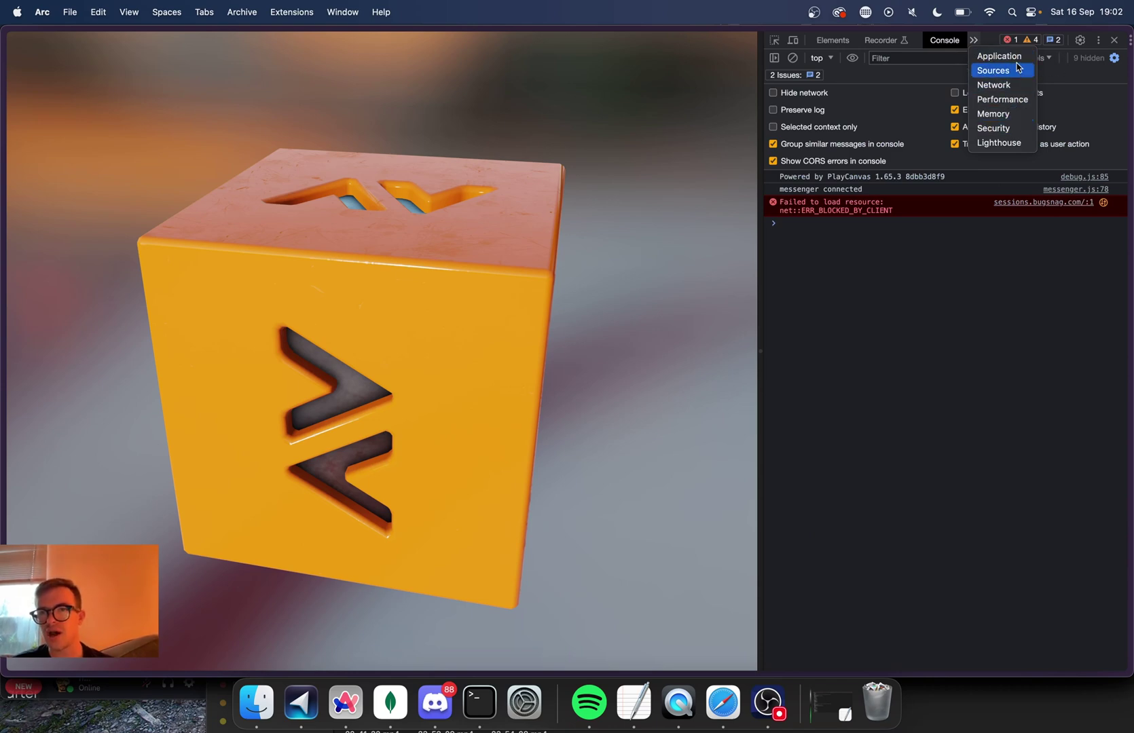
{"action": "left_click", "coordinate": [1010, 99]}
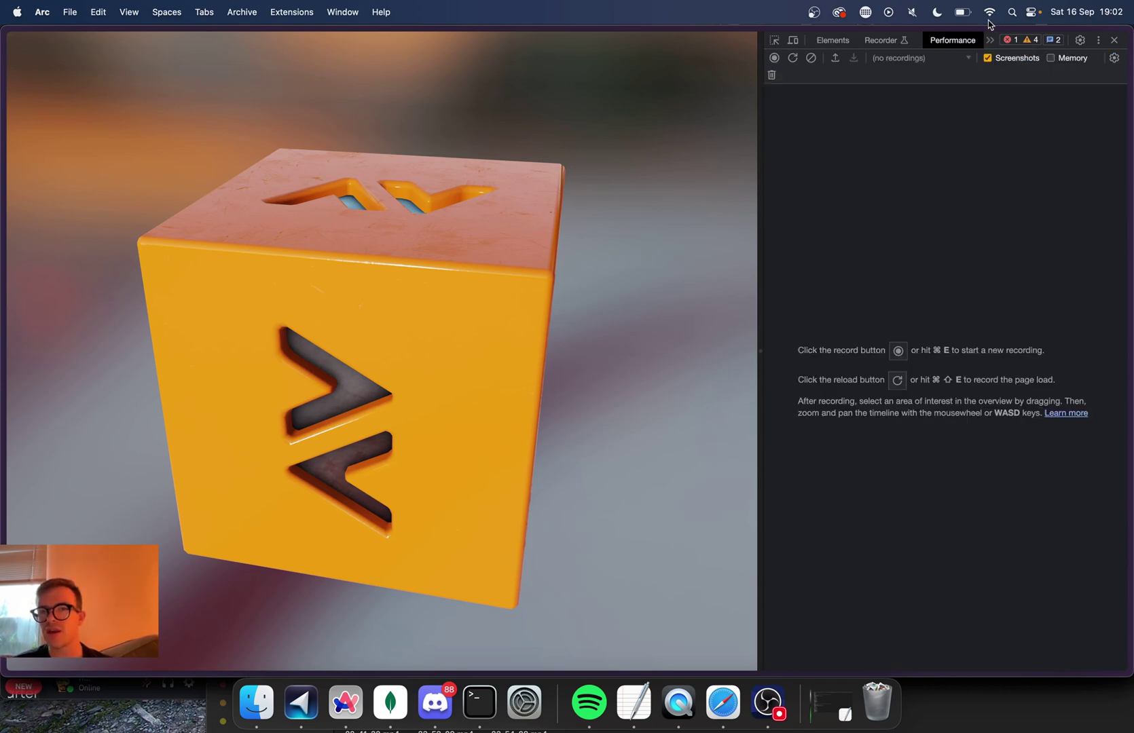
{"action": "left_click", "coordinate": [990, 40]}
{"action": "left_click", "coordinate": [1003, 144]}
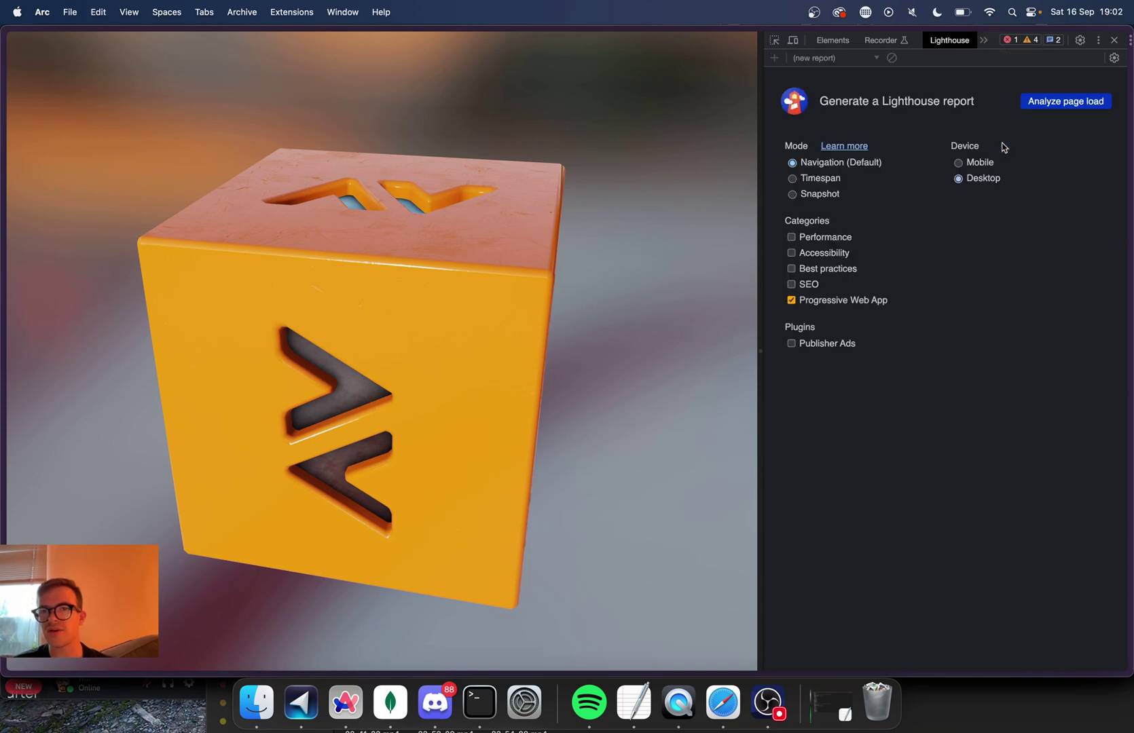
{"action": "left_click", "coordinate": [982, 42]}
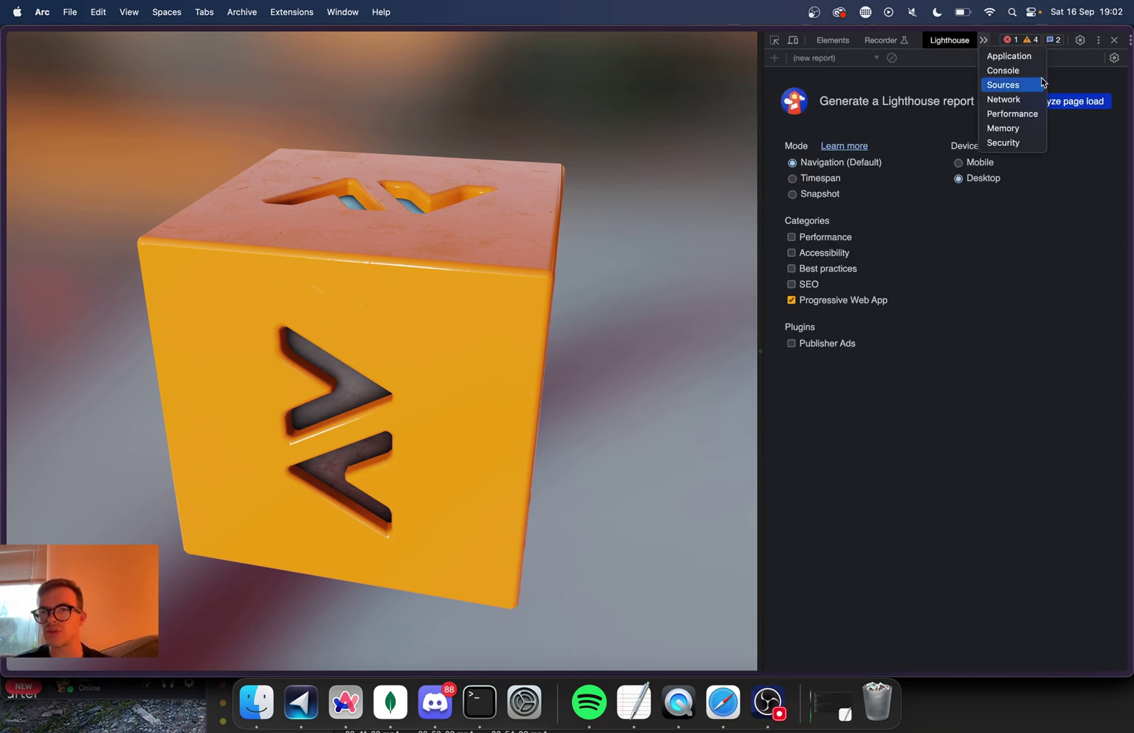
{"action": "left_click", "coordinate": [1012, 102]}
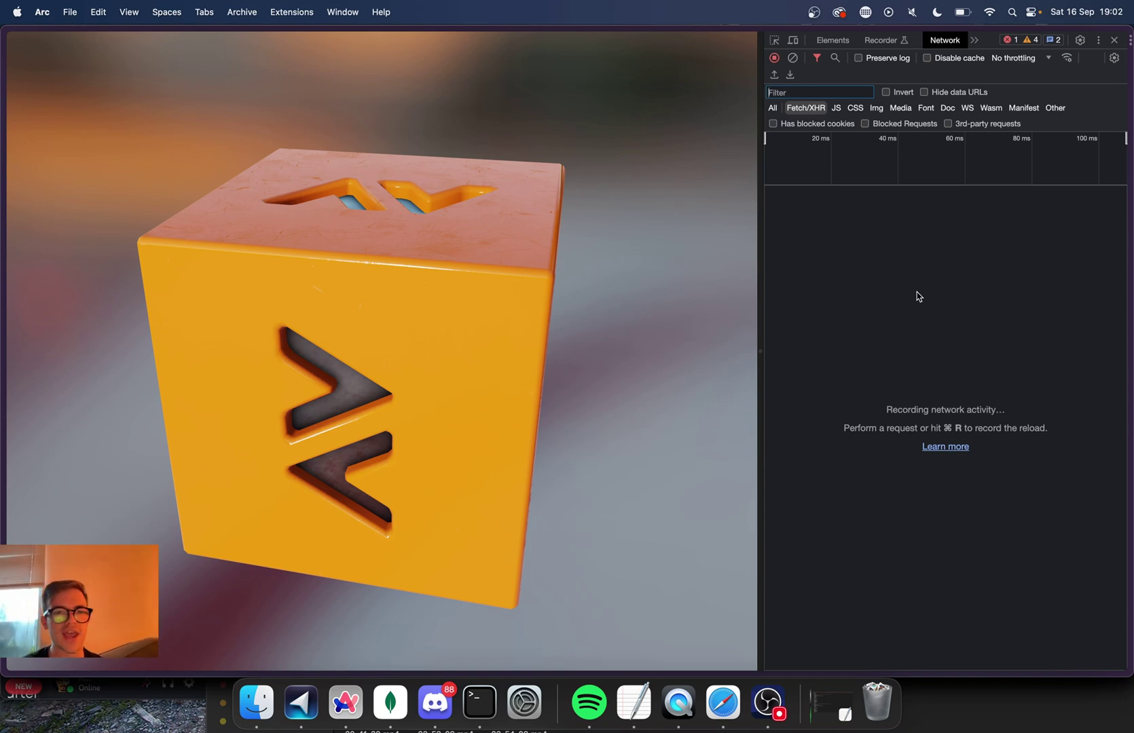
{"action": "left_click_drag", "start_coordinate": [442, 409], "coordinate": [483, 419]}
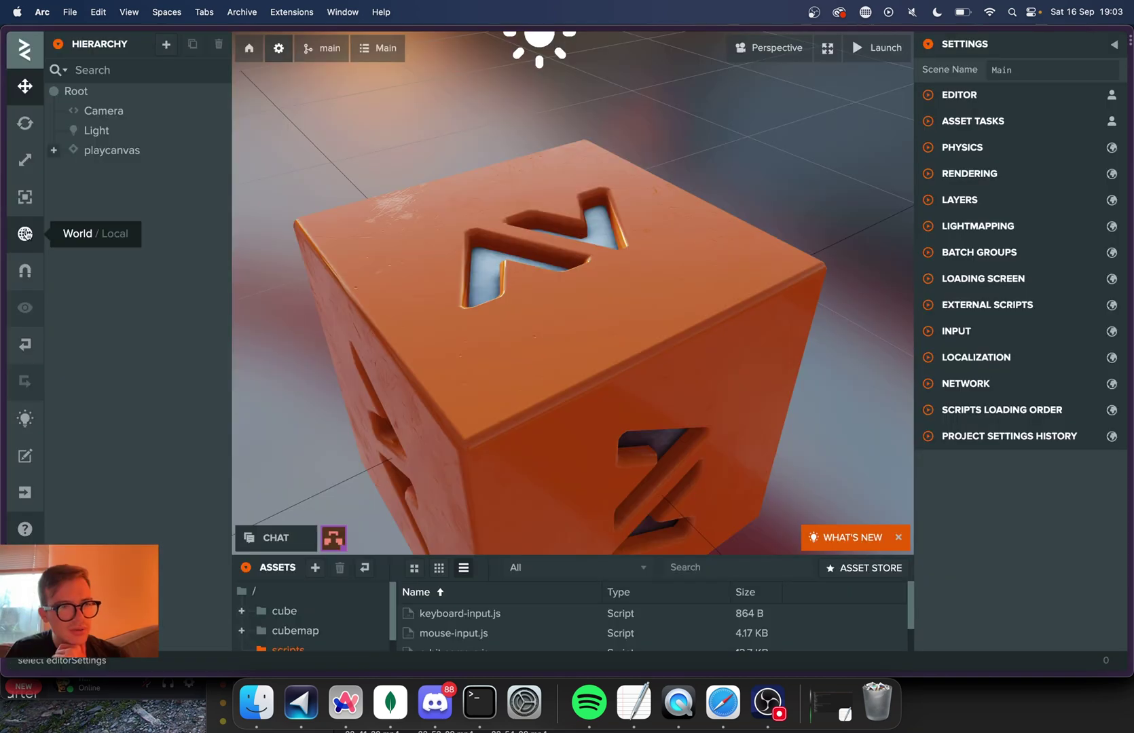
Publish the Model Viewer's Main scene to PlayCanvas with concatenated and minified scripts, and orbit the cube in the published build.
{"action": "left_click", "coordinate": [25, 493]}
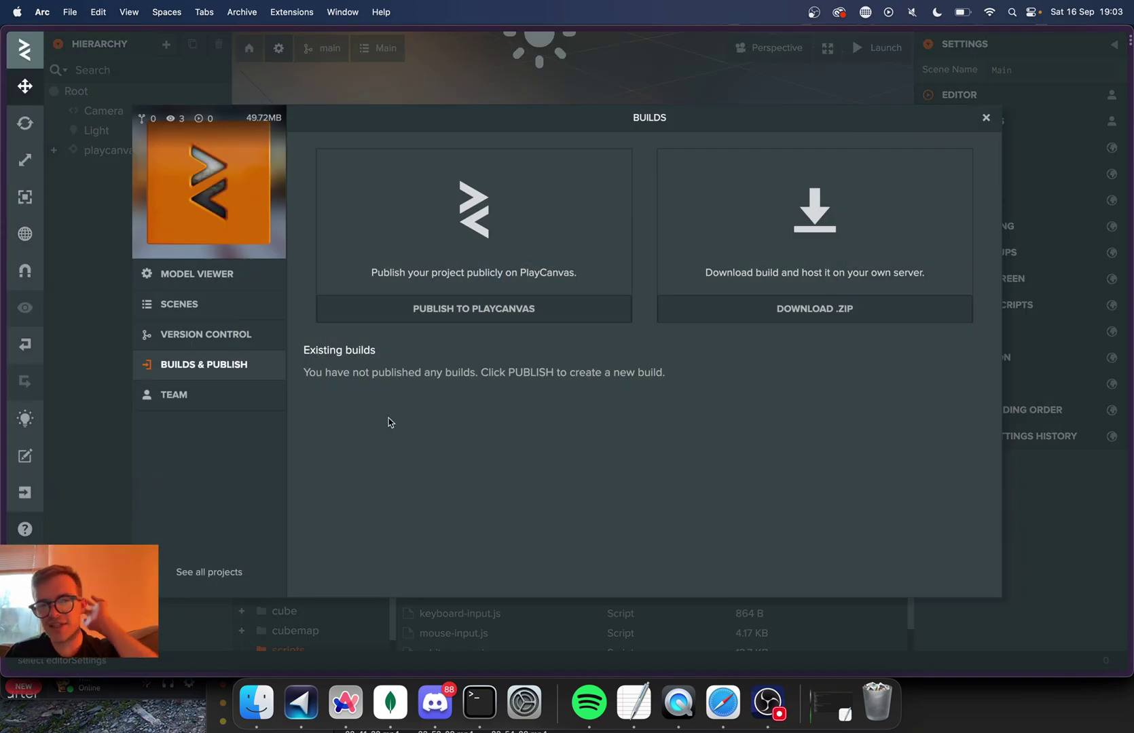
{"action": "left_click", "coordinate": [467, 306]}
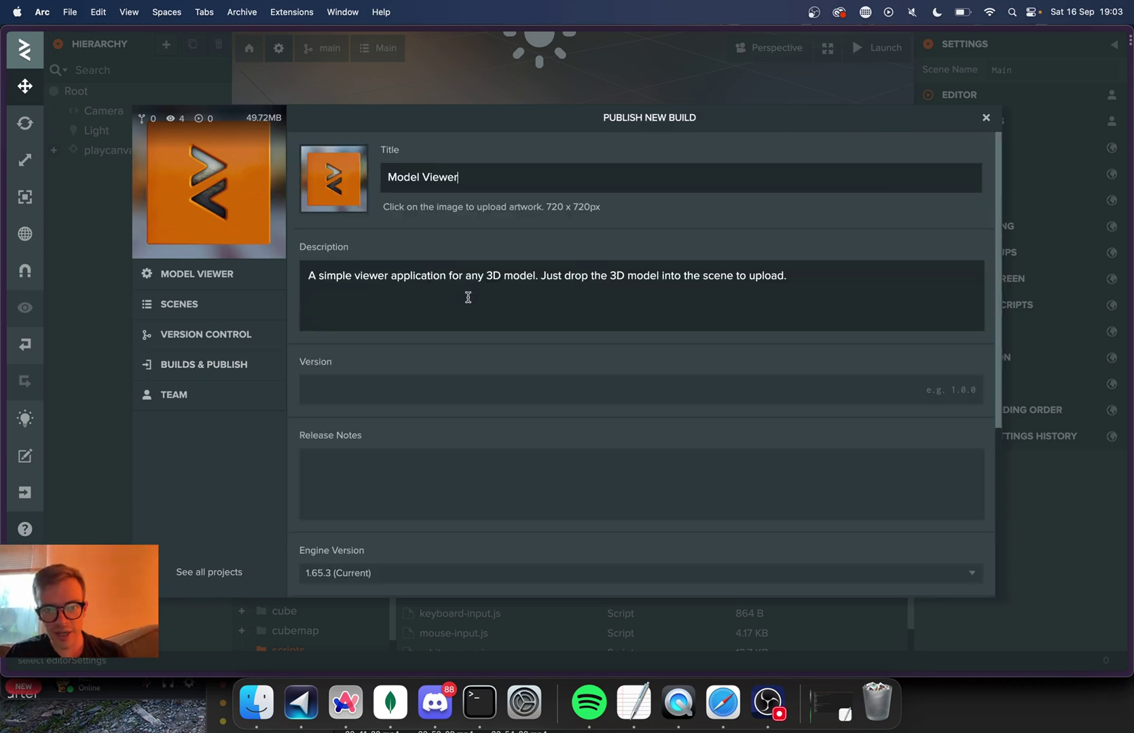
{"action": "scroll", "coordinate": [468, 297], "scroll_direction": "down", "scroll_amount": 8}
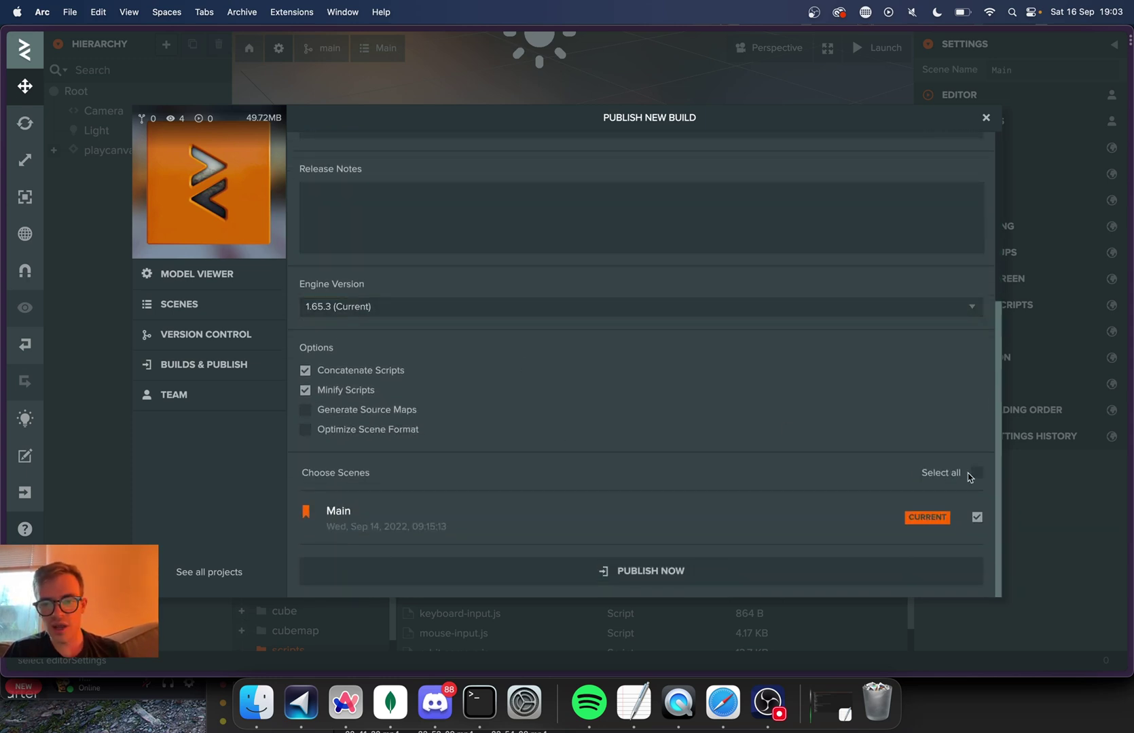
{"action": "left_click", "coordinate": [645, 572]}
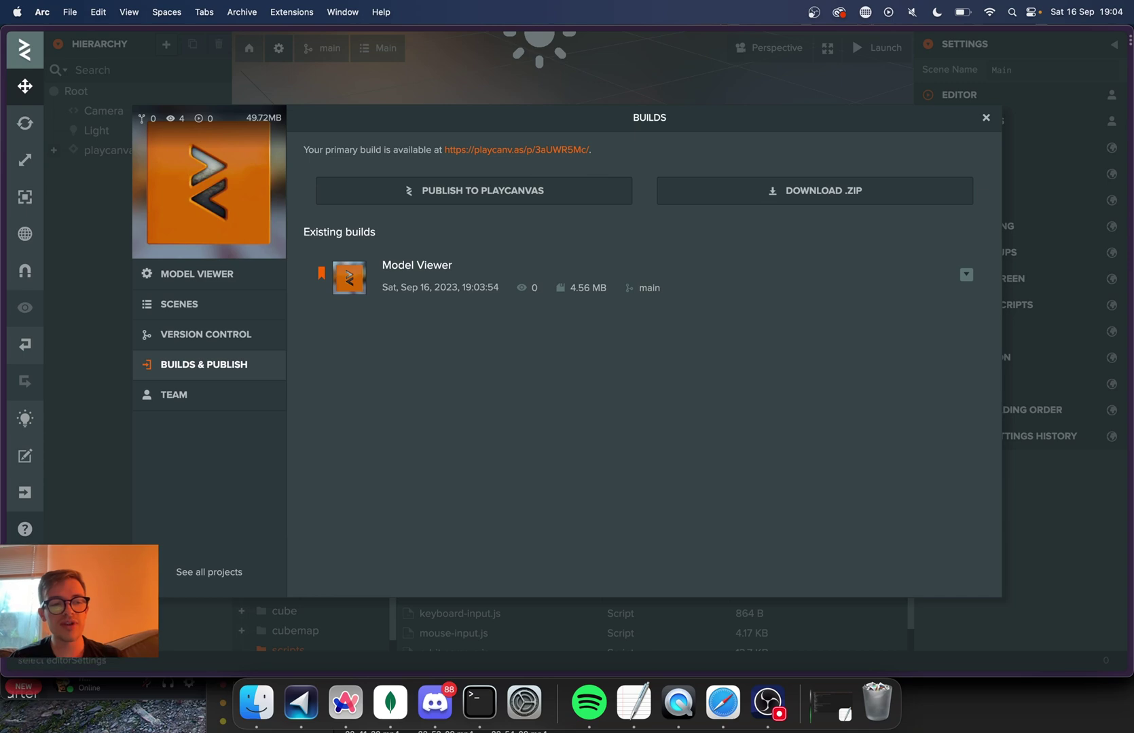
{"action": "left_click", "coordinate": [516, 150]}
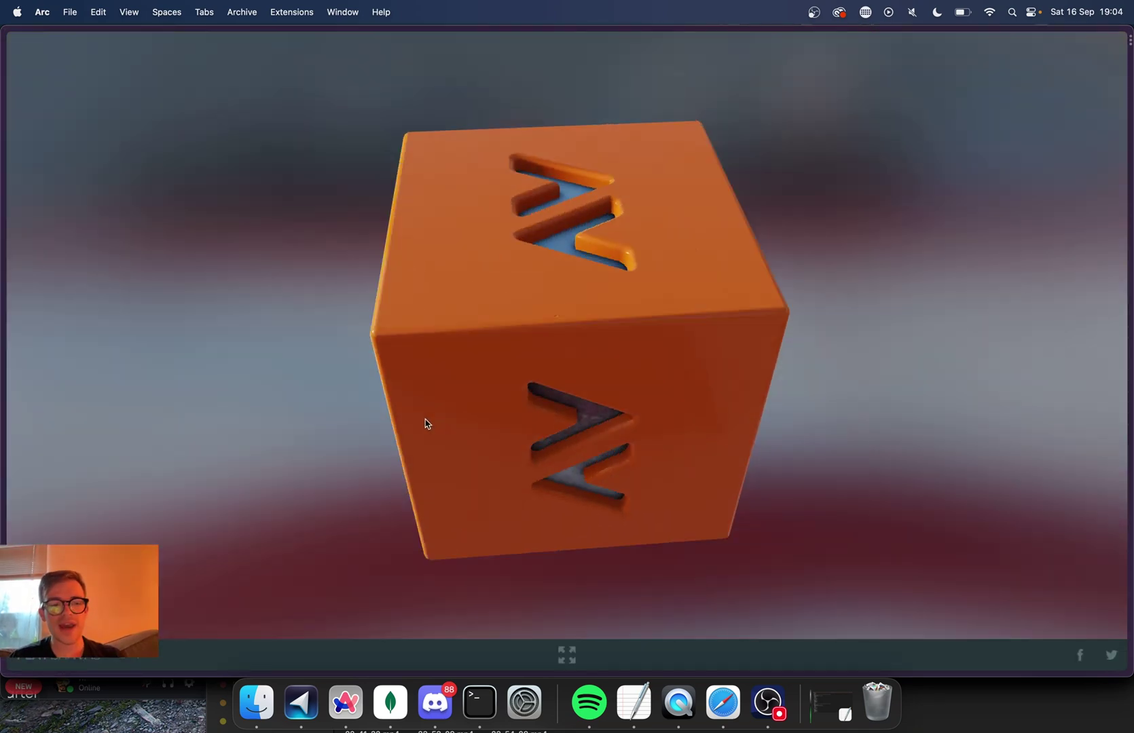
{"action": "left_click_drag", "start_coordinate": [425, 424], "coordinate": [469, 397]}
Return to the project's builds in the editor and download a .zip build of the Main scene with engine version 1.65.3.
{"action": "mouse_move", "coordinate": [3, 377]}
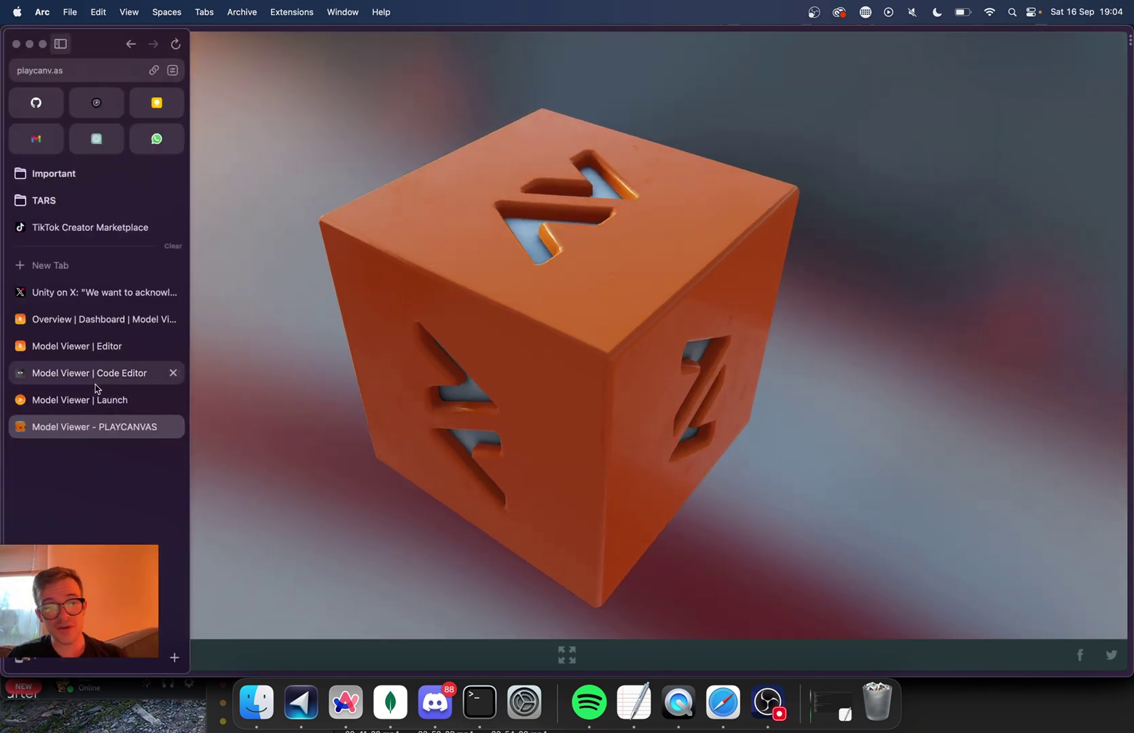
{"action": "left_click", "coordinate": [112, 328]}
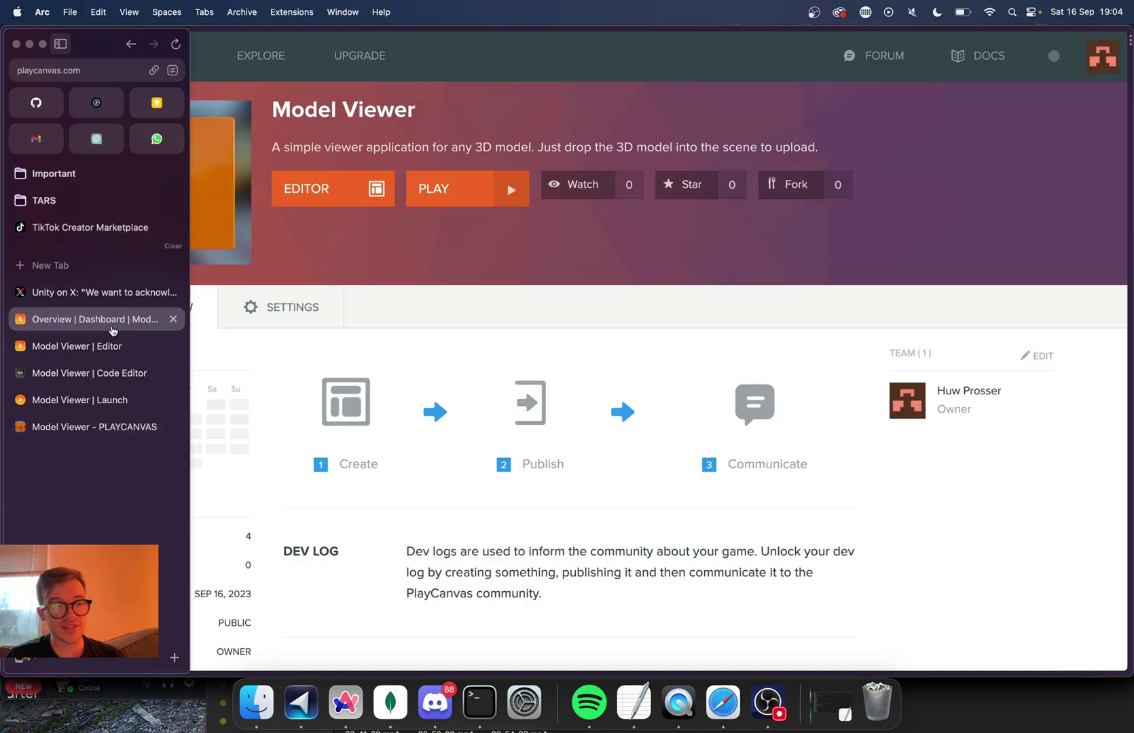
{"action": "left_click", "coordinate": [109, 347]}
{"action": "left_click", "coordinate": [146, 400]}
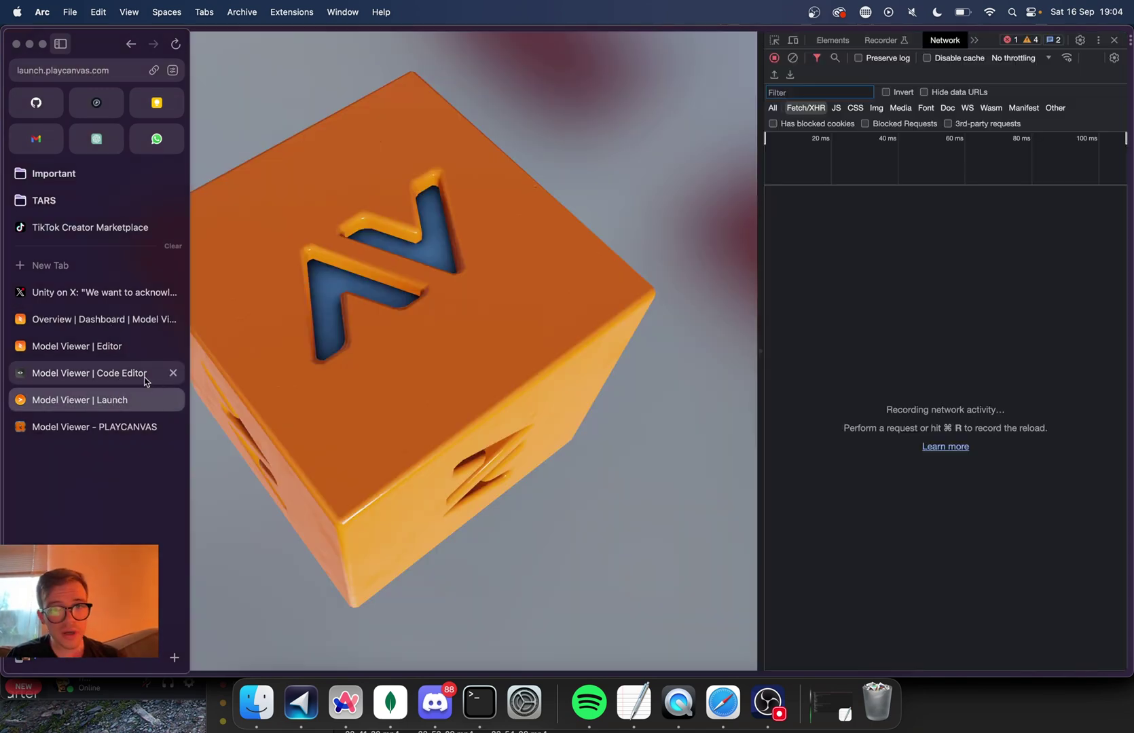
{"action": "left_click", "coordinate": [114, 370]}
{"action": "left_click", "coordinate": [109, 347]}
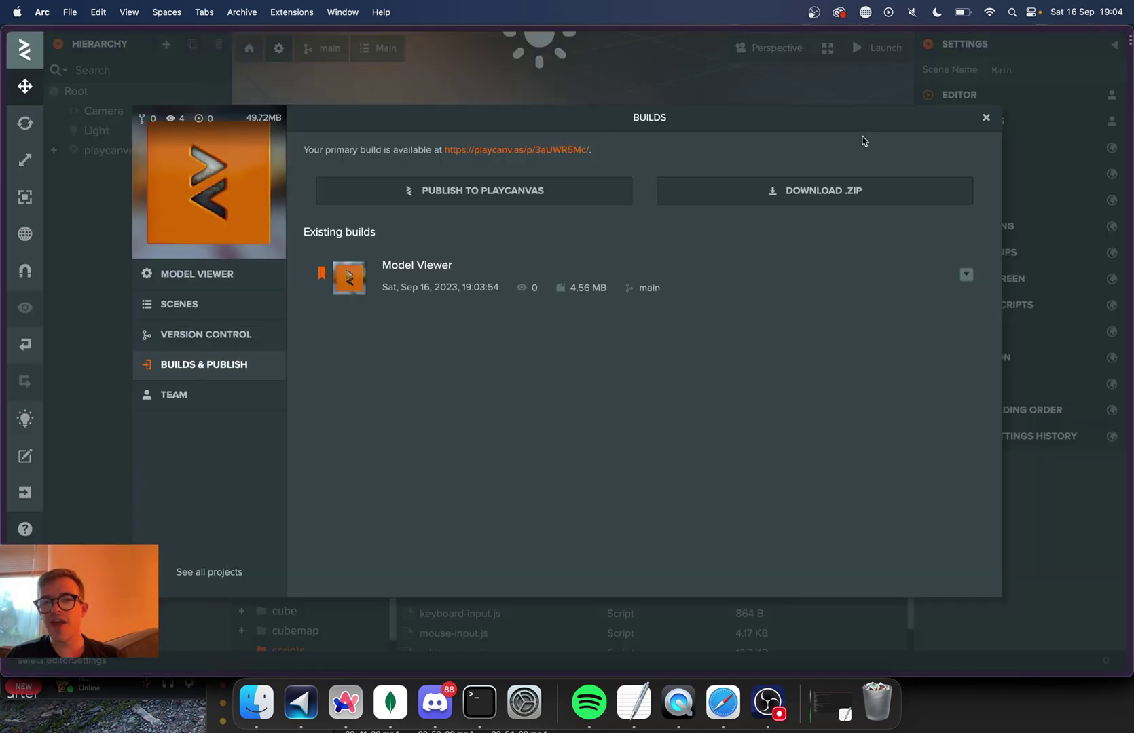
{"action": "left_click", "coordinate": [824, 193]}
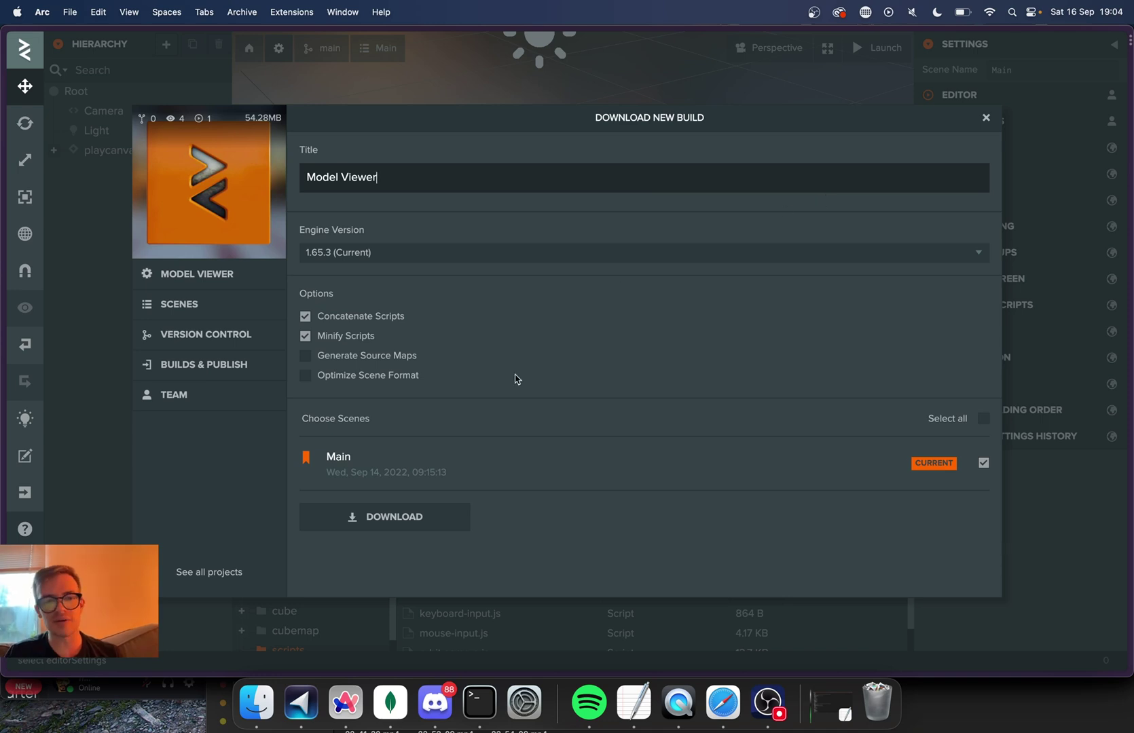
{"action": "left_click", "coordinate": [404, 517]}
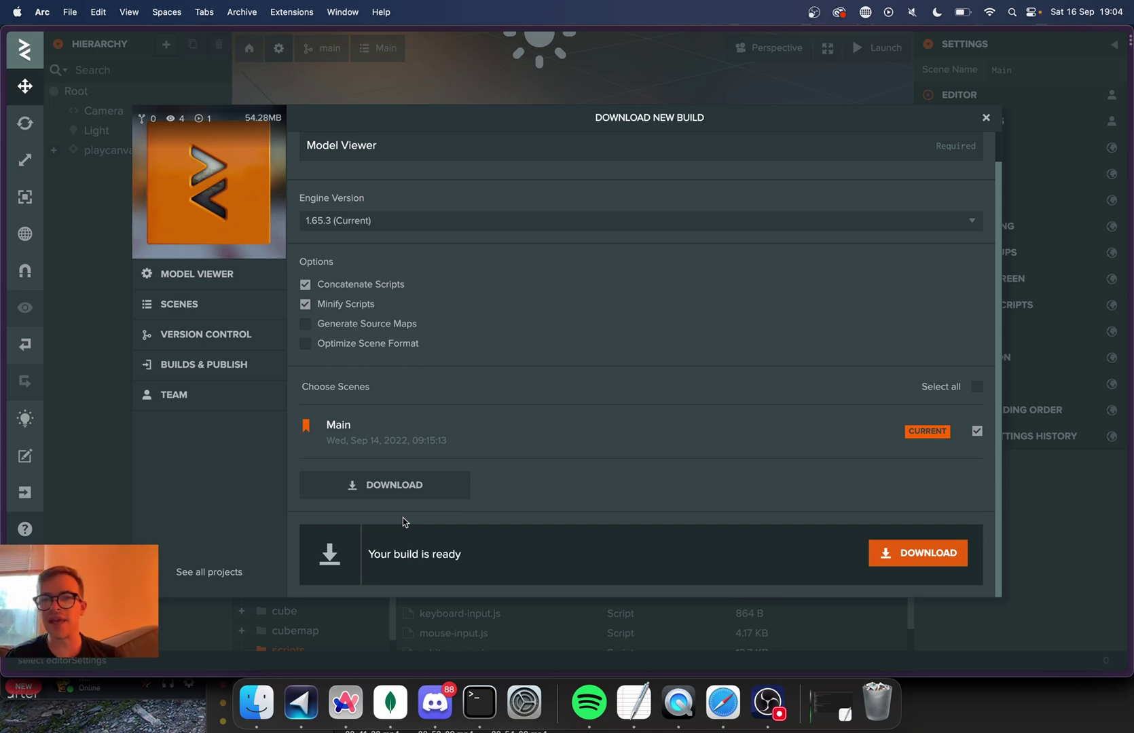
{"action": "left_click", "coordinate": [899, 558]}
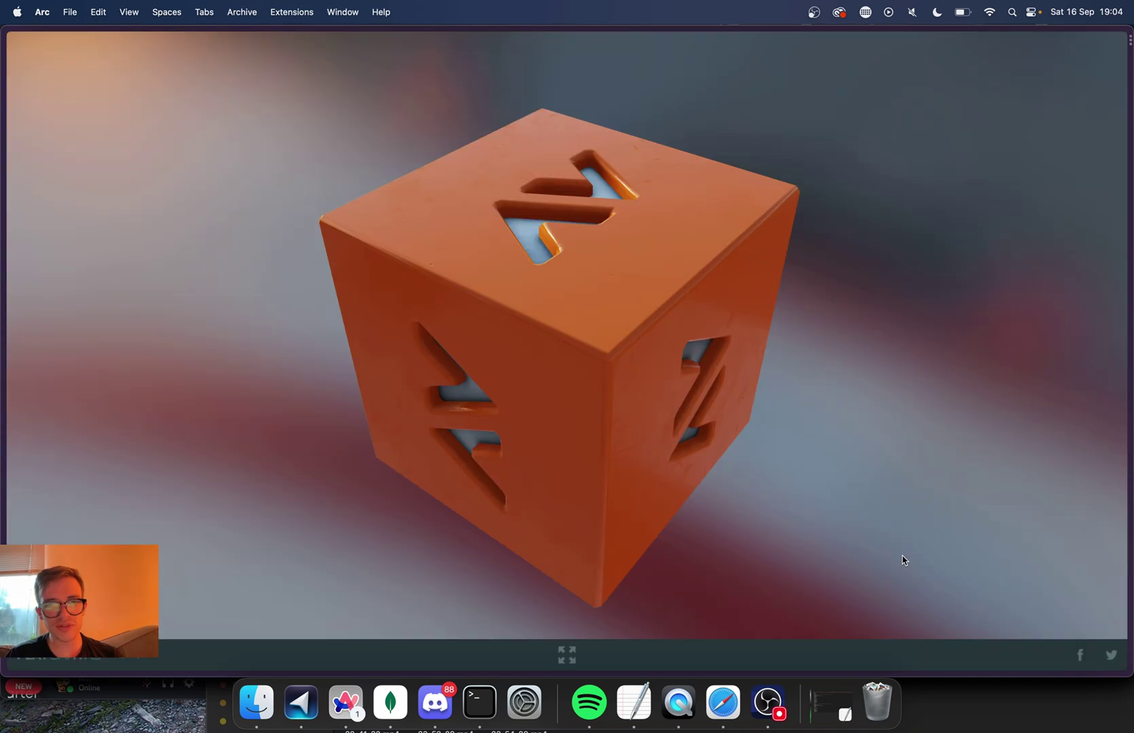
Open the downloaded Model Viewer.zip and read through its playcanvas-stable.min.js file in Visual Studio Code.
{"action": "mouse_move", "coordinate": [2, 541]}
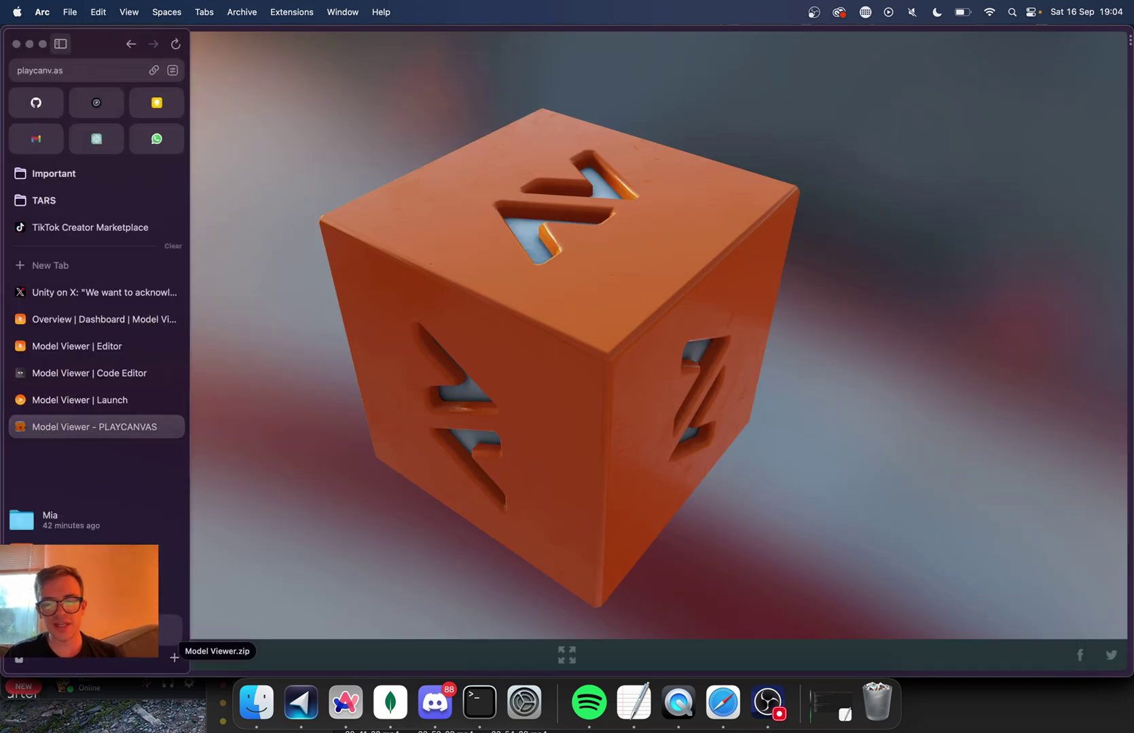
{"action": "left_click", "coordinate": [166, 633]}
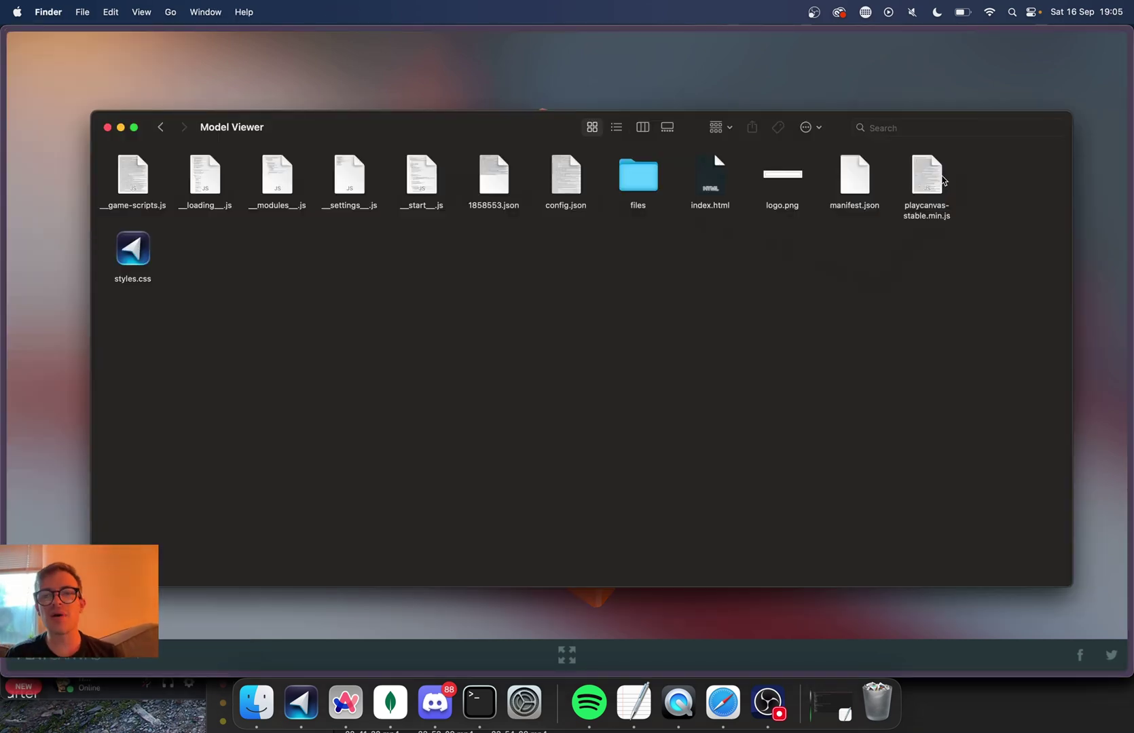
{"action": "right_click", "coordinate": [924, 181]}
{"action": "mouse_move", "coordinate": [1020, 419]}
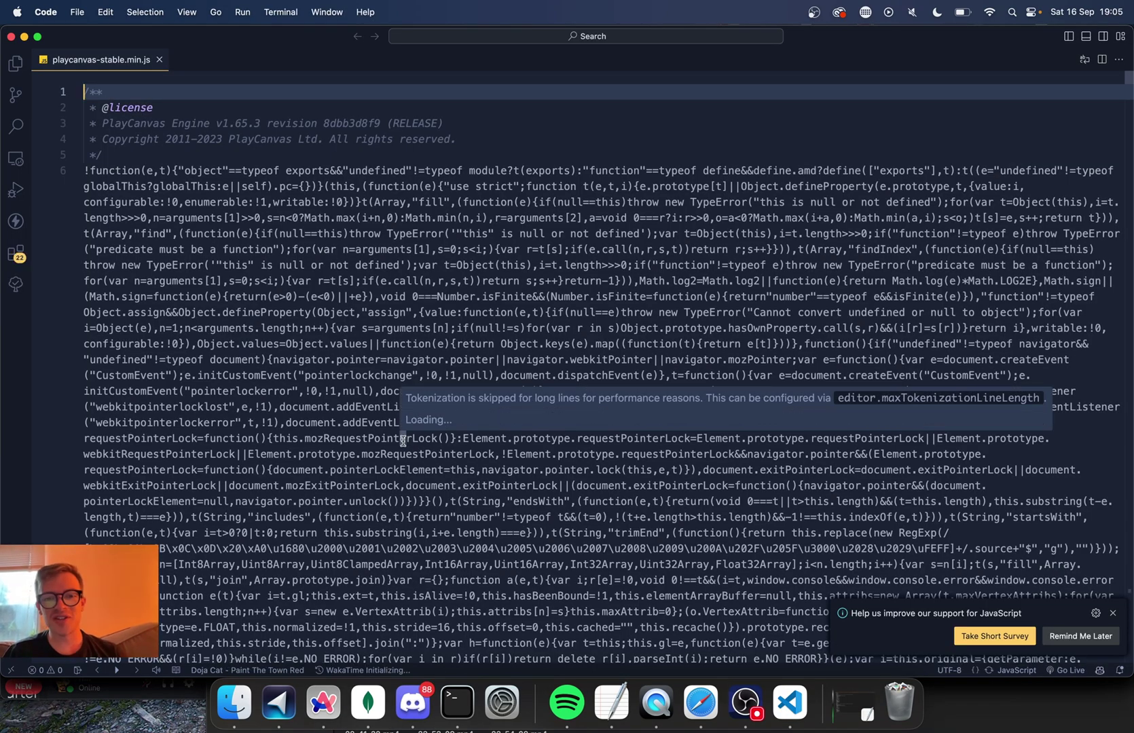
{"action": "scroll", "coordinate": [434, 285], "scroll_direction": "down", "scroll_amount": 20}
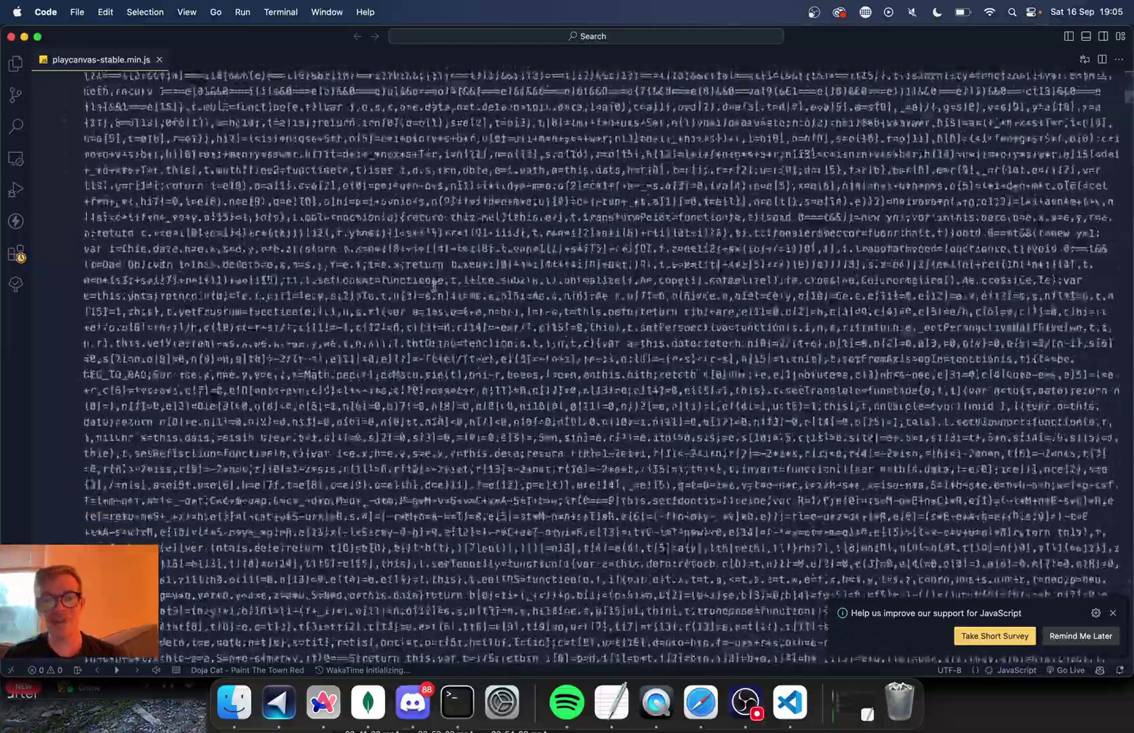
{"action": "scroll", "coordinate": [435, 286], "scroll_direction": "down", "scroll_amount": 20}
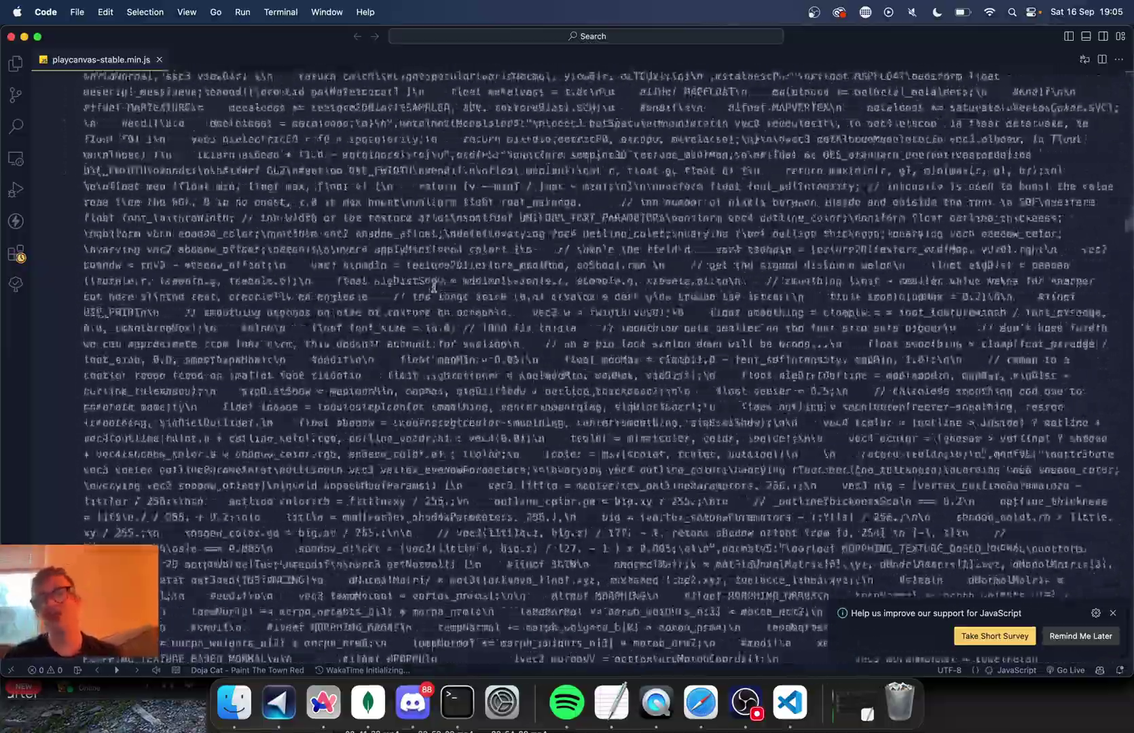
{"action": "scroll", "coordinate": [434, 287], "scroll_direction": "down", "scroll_amount": 20}
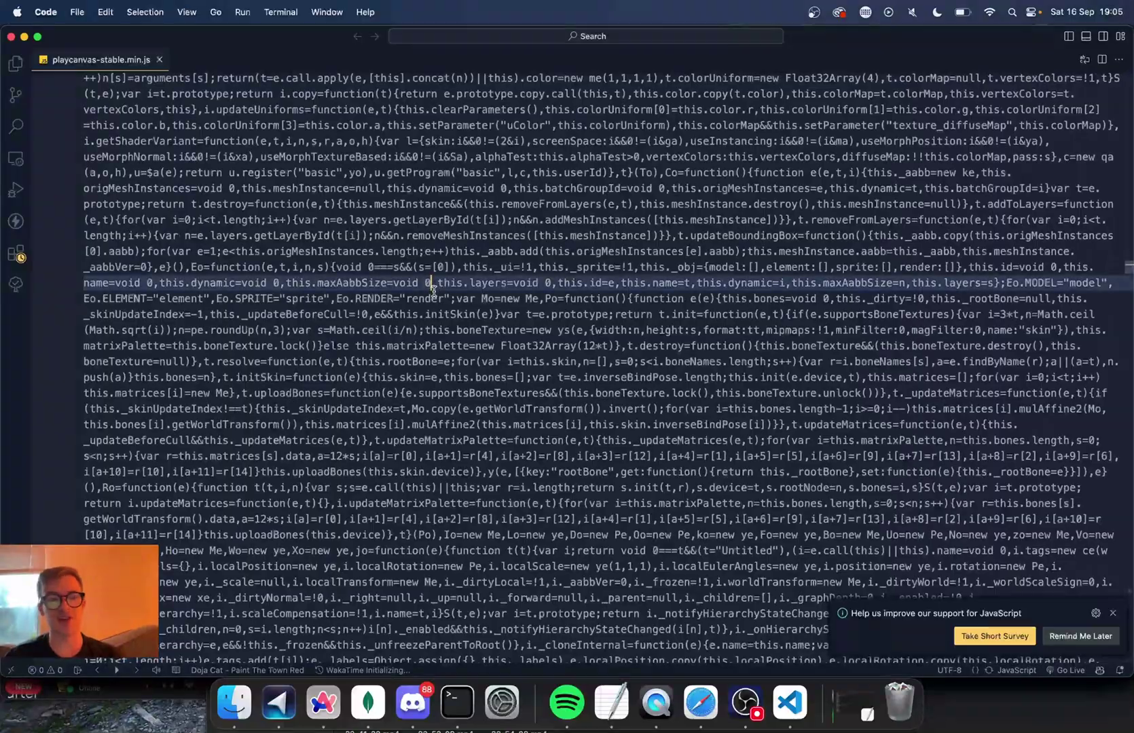
{"action": "scroll", "coordinate": [433, 292], "scroll_direction": "down", "scroll_amount": 5}
{"action": "scroll", "coordinate": [434, 291], "scroll_direction": "down", "scroll_amount": 5}
Switch back to the extracted Model Viewer folder in Finder and look over playcanvas-stable.min.js and styles.css.
{"action": "left_click", "coordinate": [323, 703]}
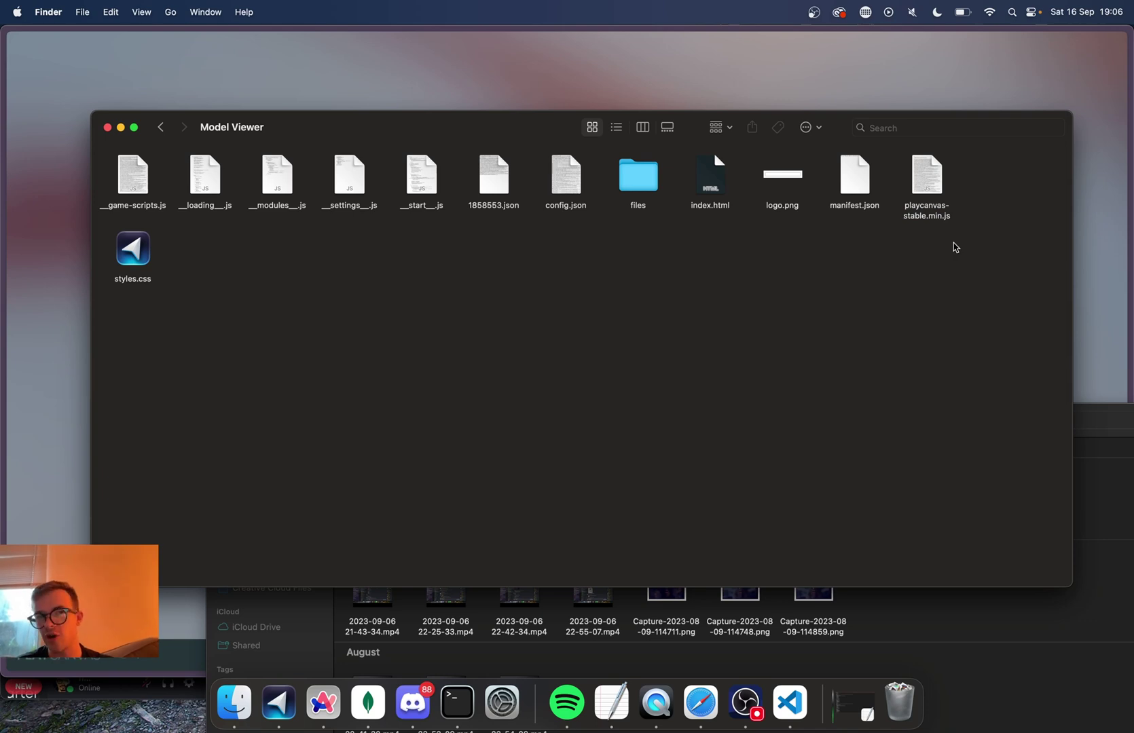
{"action": "left_click", "coordinate": [934, 183]}
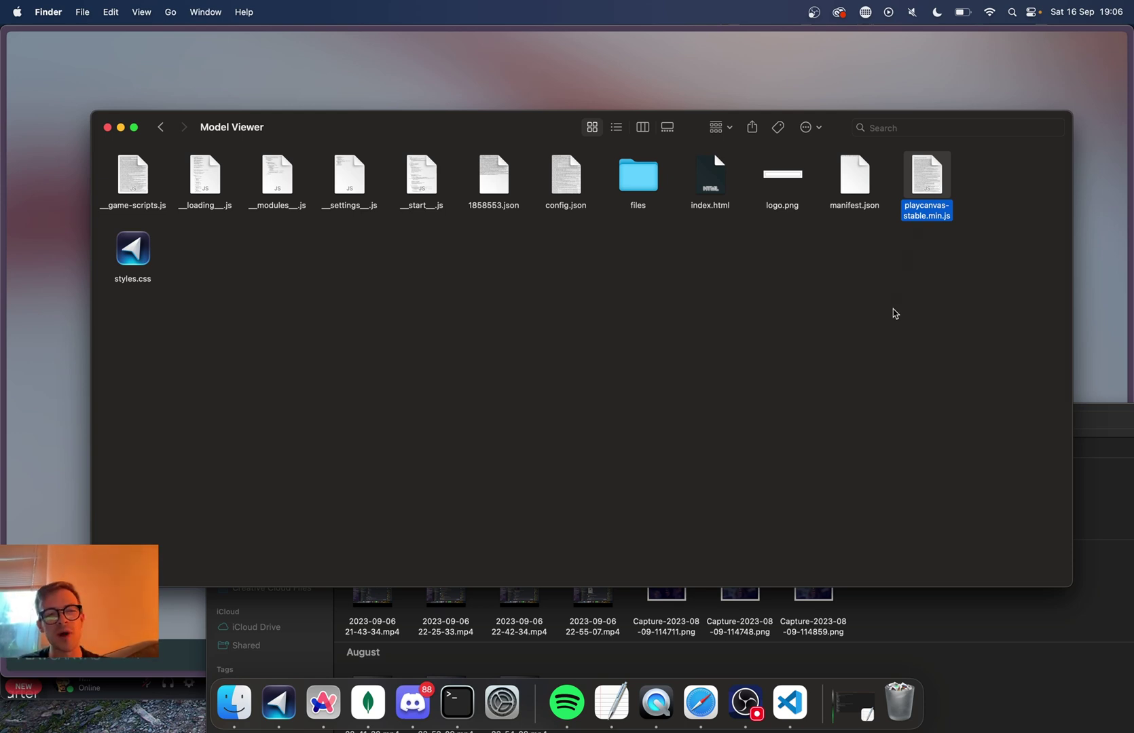
{"action": "left_click", "coordinate": [639, 345]}
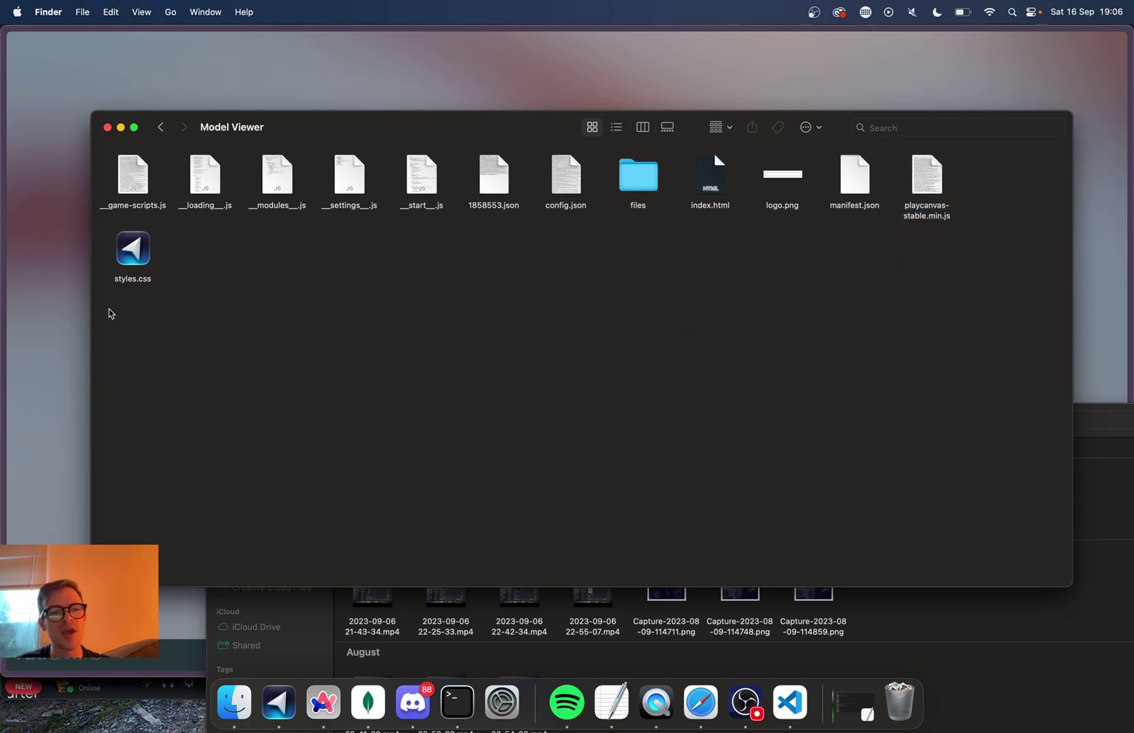
{"action": "left_click", "coordinate": [124, 249]}
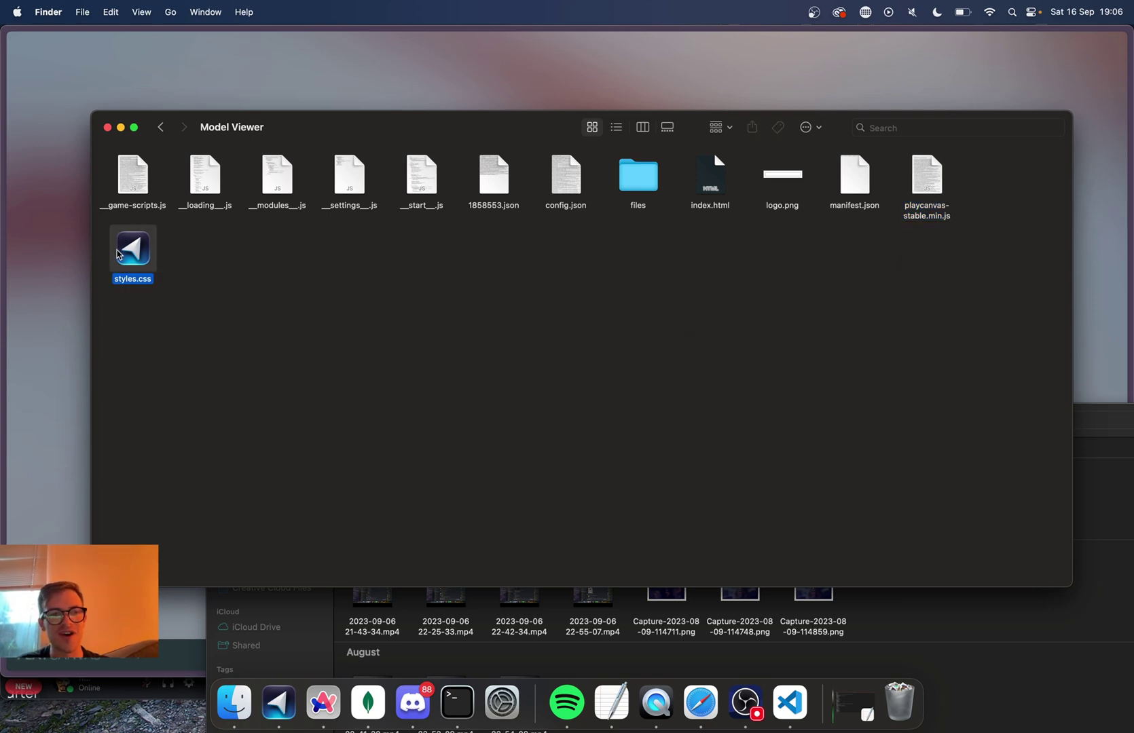
{"action": "right_click", "coordinate": [120, 249]}
{"action": "left_click", "coordinate": [441, 298]}
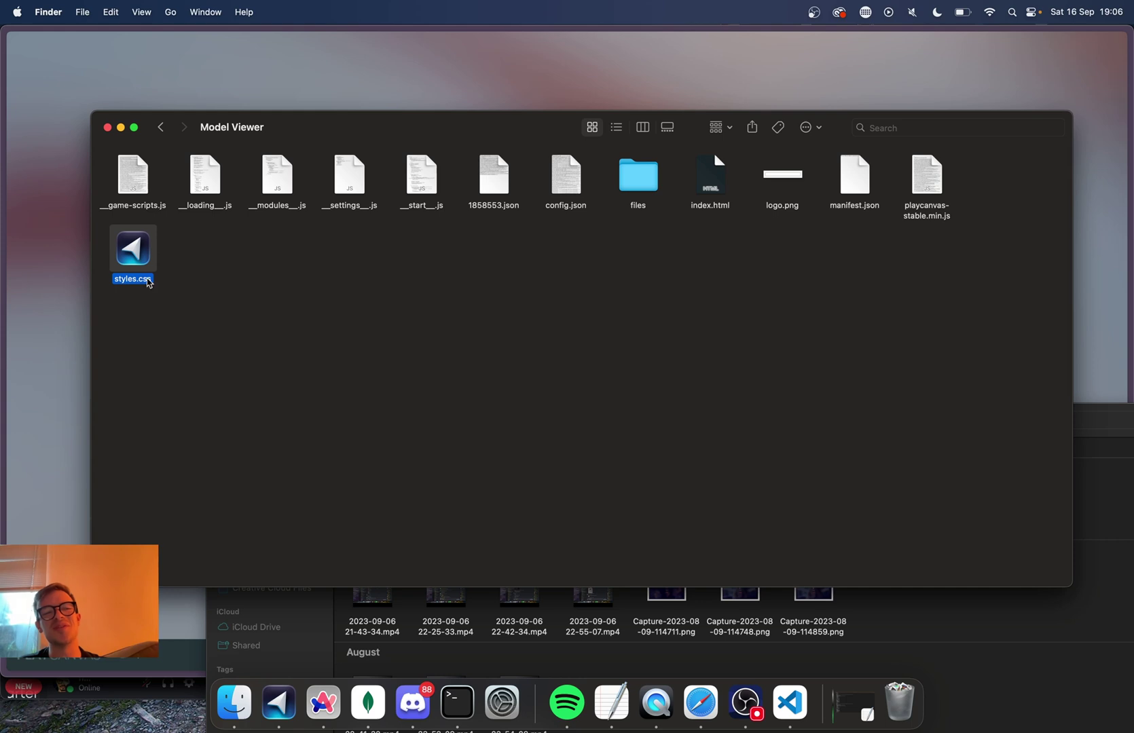
{"action": "left_click", "coordinate": [399, 238]}
Browse the build's files/assets folder down to Helipad_negx.png in 150165154/1, and go back up the folders.
{"action": "left_click", "coordinate": [637, 188]}
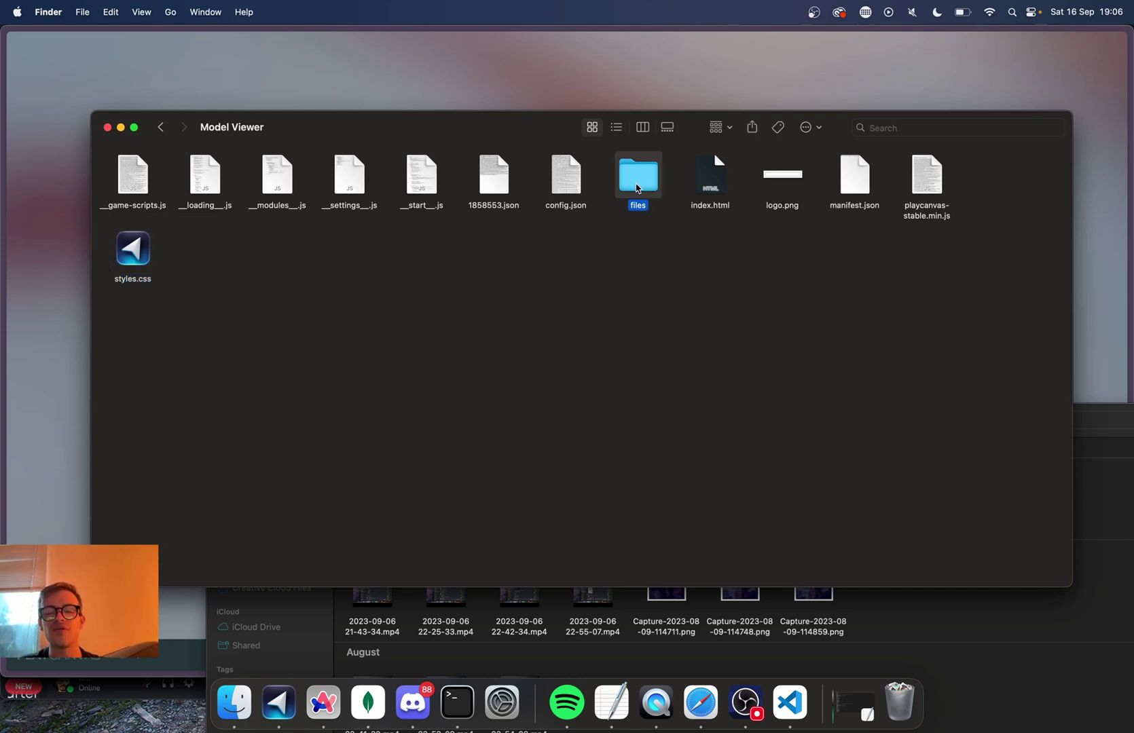
{"action": "double_click", "coordinate": [637, 186]}
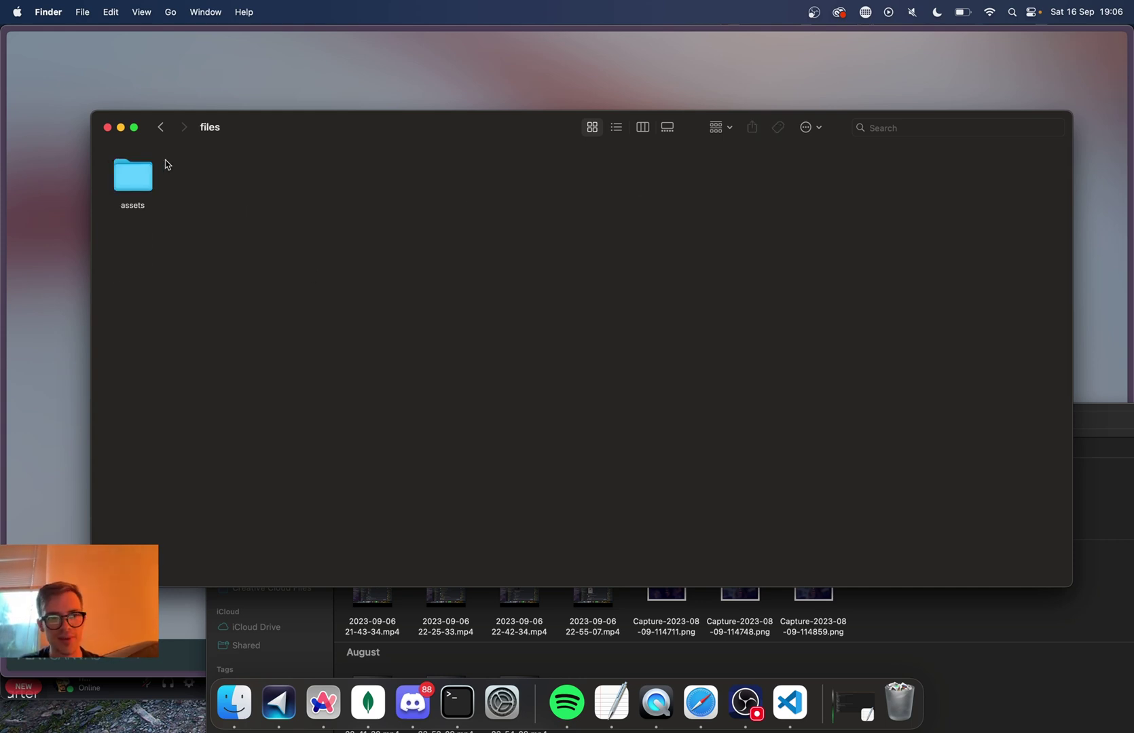
{"action": "double_click", "coordinate": [135, 176]}
{"action": "double_click", "coordinate": [986, 193]}
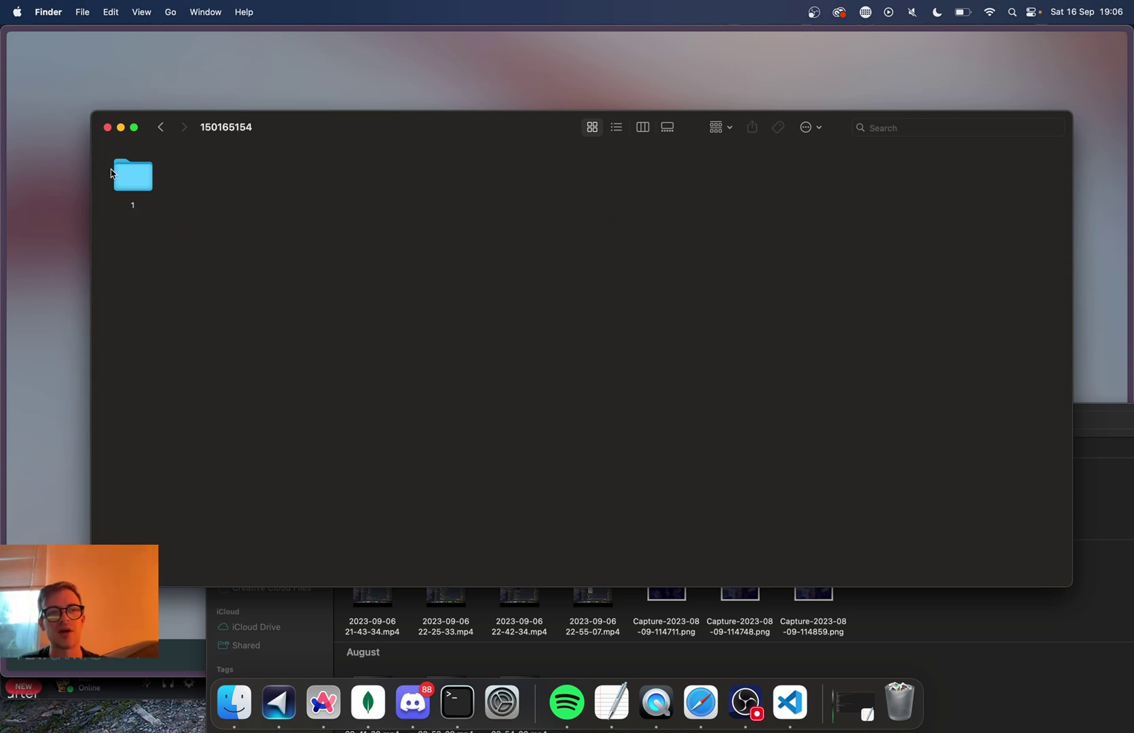
{"action": "double_click", "coordinate": [112, 174]}
{"action": "left_click", "coordinate": [126, 182]}
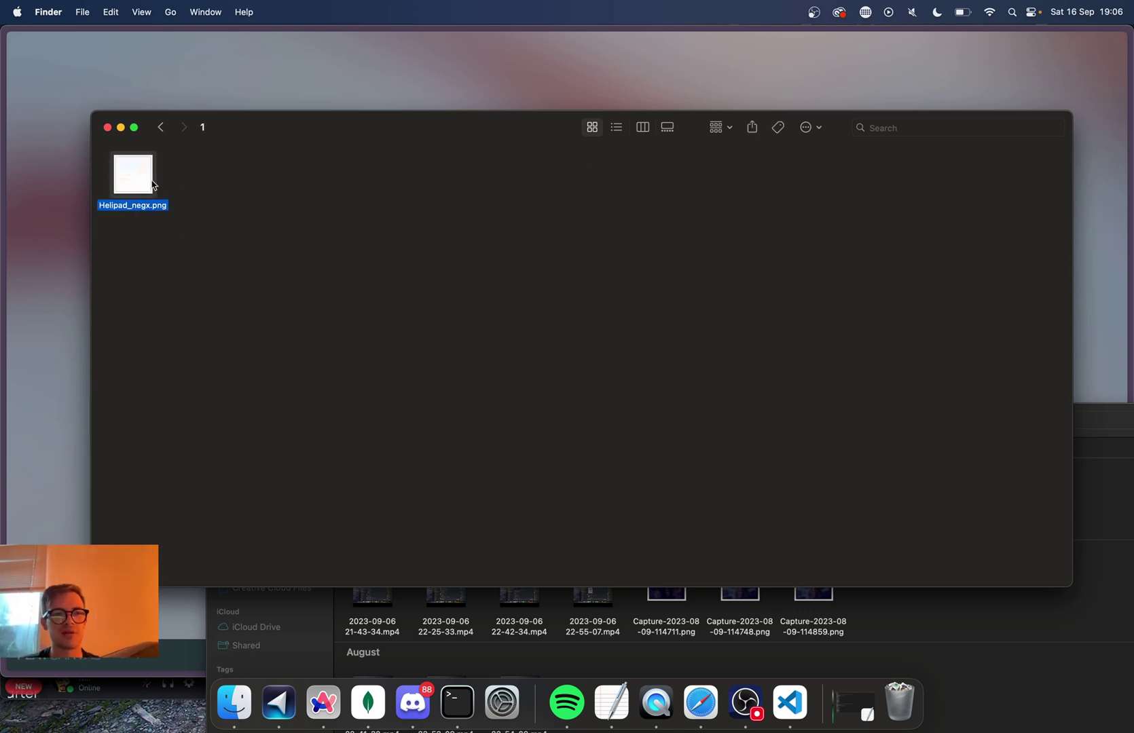
{"action": "left_click", "coordinate": [162, 127]}
{"action": "left_click", "coordinate": [161, 127]}
{"action": "left_click", "coordinate": [161, 127]}
{"action": "left_click", "coordinate": [162, 128]}
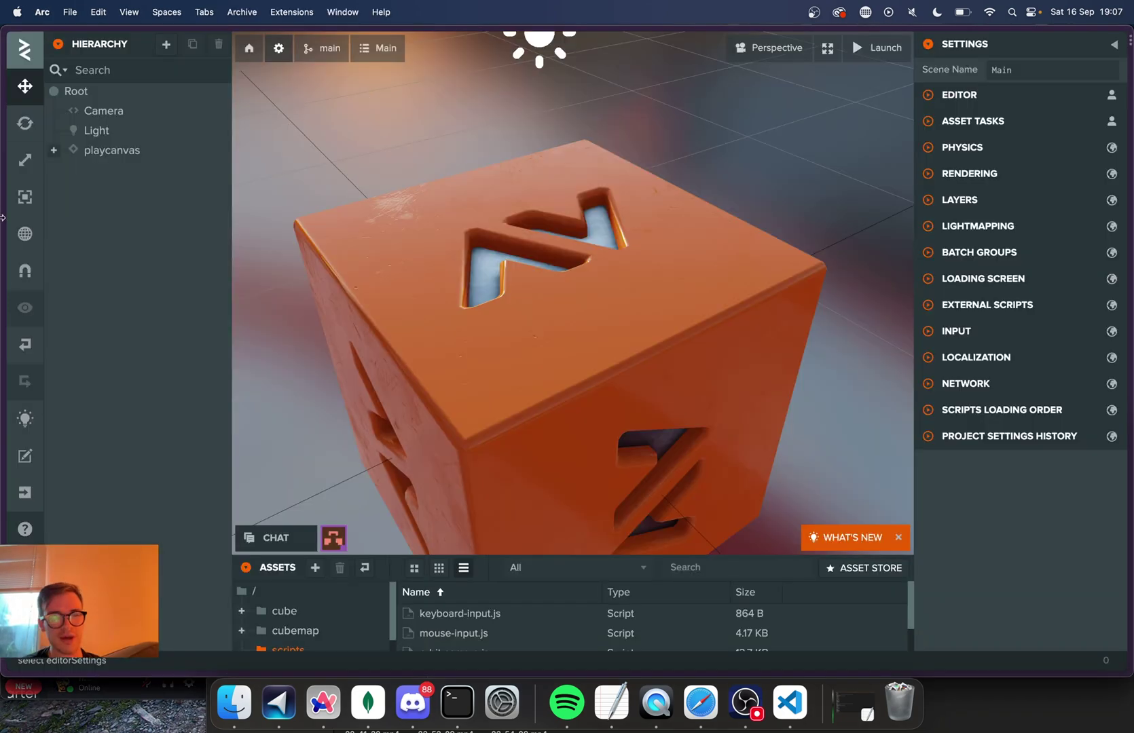
Open the Mia project from the PlayCanvas project list in the editor.
{"action": "mouse_move", "coordinate": [2, 218]}
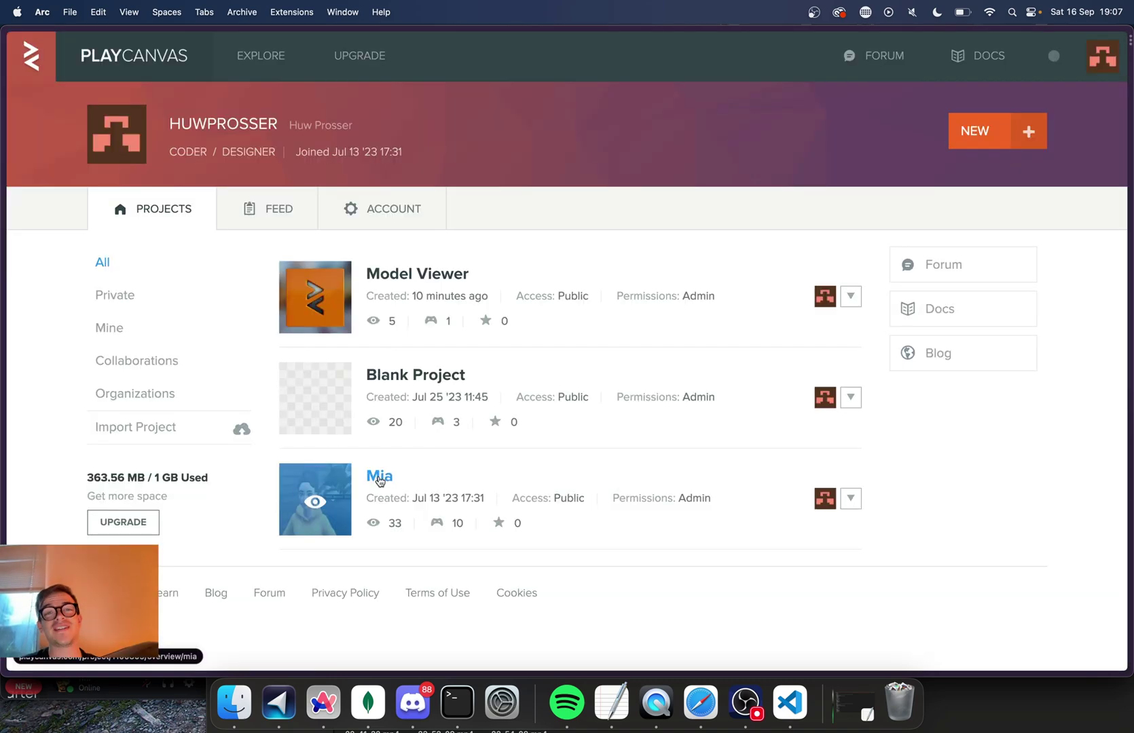
{"action": "left_click", "coordinate": [379, 478]}
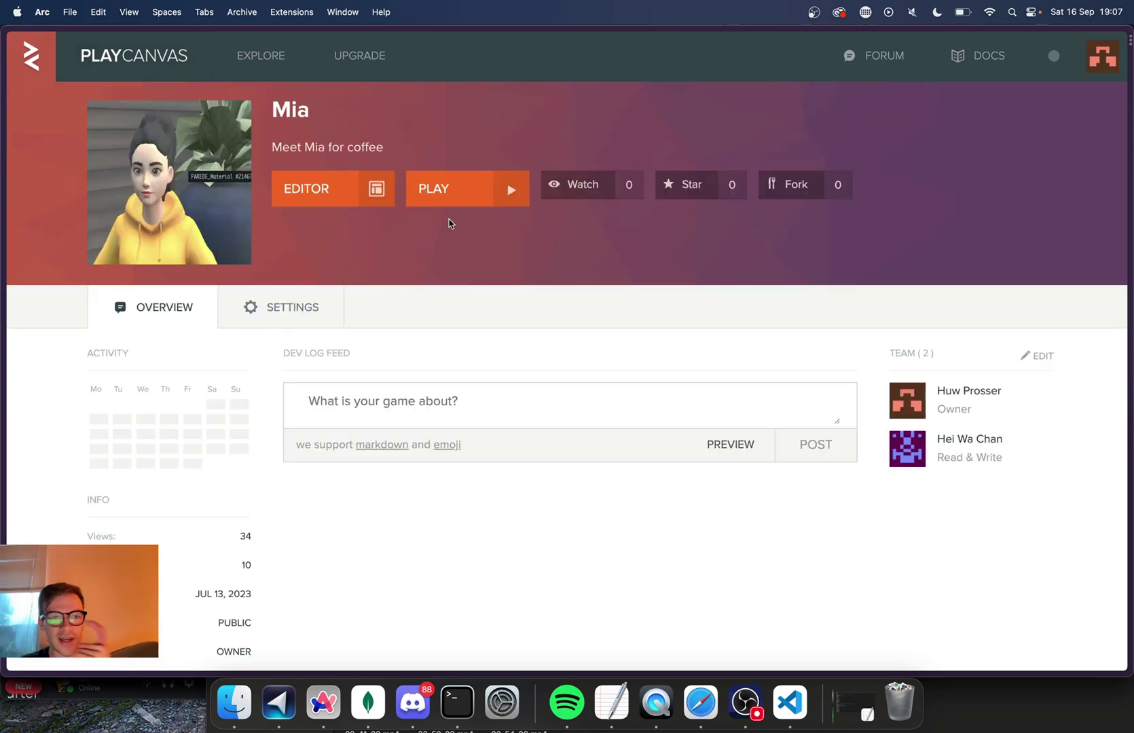
{"action": "left_click", "coordinate": [311, 199]}
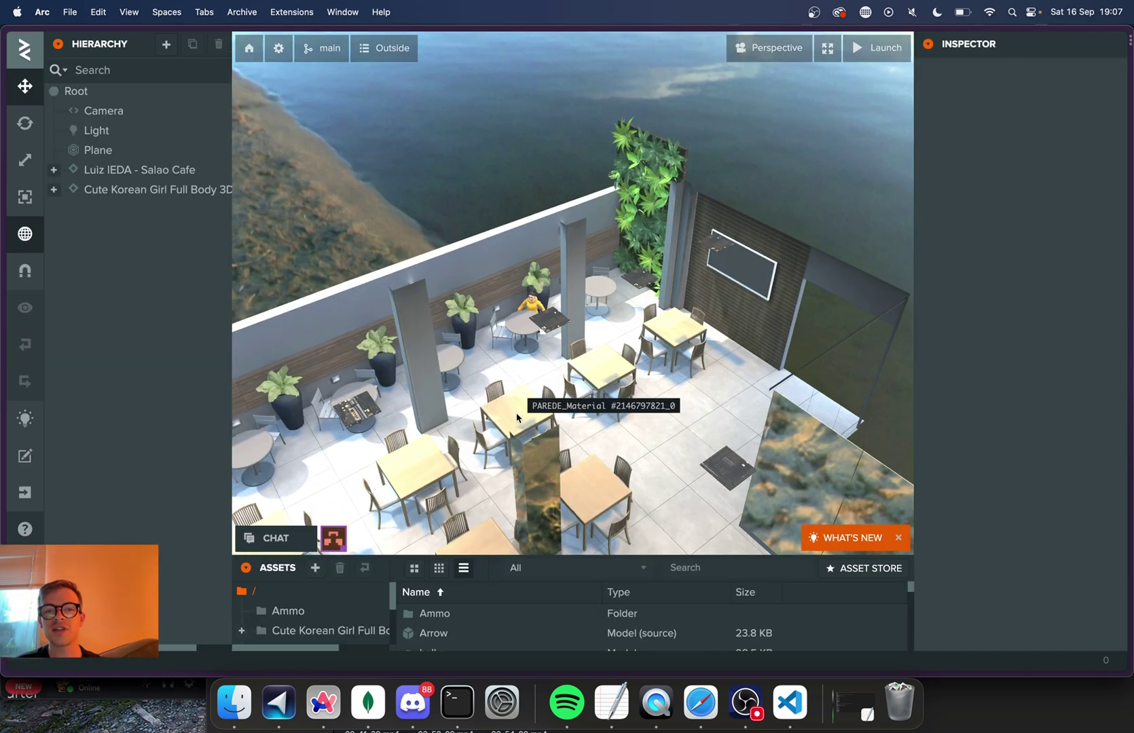
Examine the Outside scene's café from above and from inside, moving the view along the wall with plants and round tables.
{"action": "mouse_move", "coordinate": [519, 417]}
{"action": "left_mouse_down"}
{"action": "mouse_move", "coordinate": [621, 251]}
{"action": "mouse_move", "coordinate": [653, 232]}
{"action": "mouse_move", "coordinate": [759, 264]}
{"action": "mouse_move", "coordinate": [611, 339]}
{"action": "mouse_move", "coordinate": [553, 404]}
{"action": "mouse_move", "coordinate": [129, 458]}
{"action": "mouse_move", "coordinate": [126, 420]}
{"action": "mouse_move", "coordinate": [280, 328]}
{"action": "mouse_move", "coordinate": [239, 321]}
{"action": "left_mouse_up"}
{"action": "left_click_drag", "start_coordinate": [443, 364], "coordinate": [37, 339]}
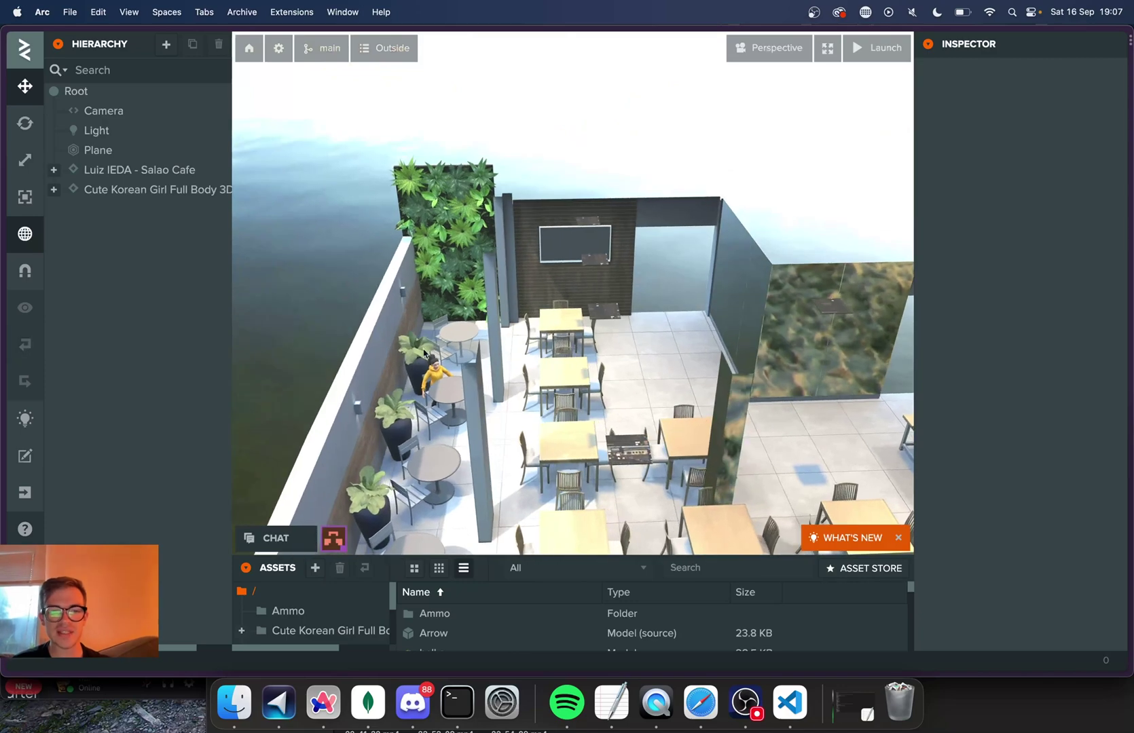
{"action": "scroll", "coordinate": [427, 353], "scroll_direction": "down", "scroll_amount": 5}
{"action": "scroll", "coordinate": [429, 355], "scroll_direction": "up", "scroll_amount": 3}
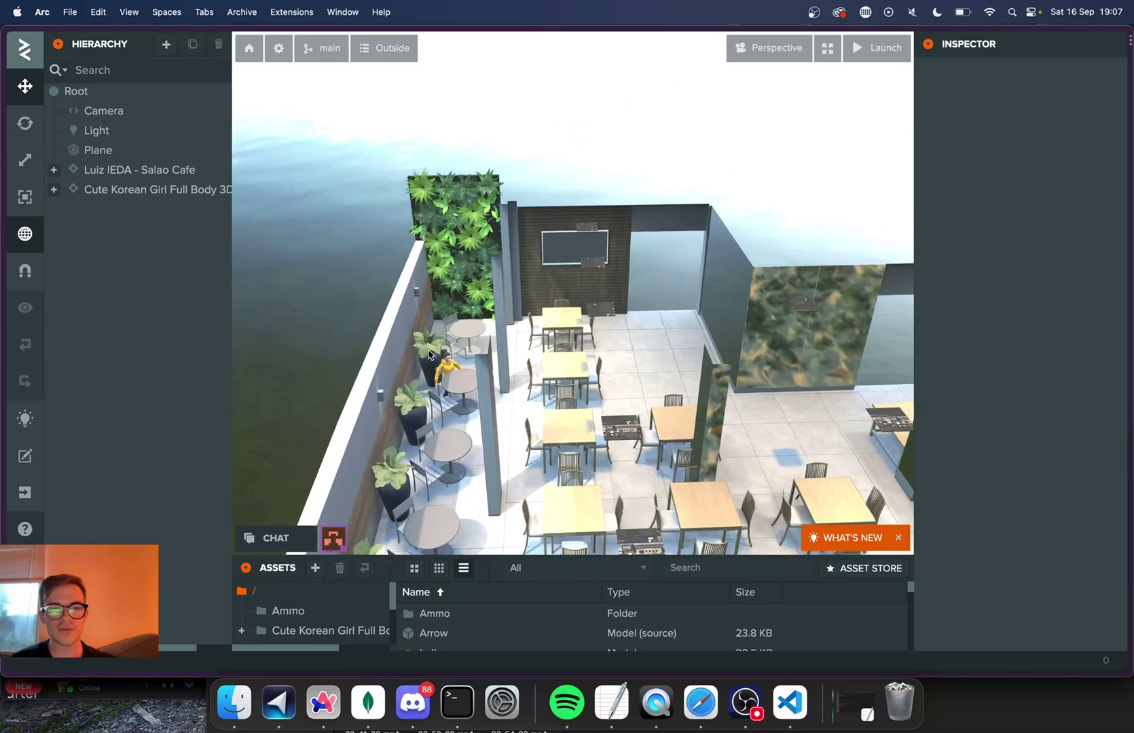
{"action": "left_click_drag", "start_coordinate": [429, 353], "coordinate": [449, 262]}
{"action": "mouse_move", "coordinate": [433, 364]}
{"action": "left_mouse_down"}
{"action": "mouse_move", "coordinate": [422, 377]}
{"action": "mouse_move", "coordinate": [346, 386]}
{"action": "left_mouse_up"}
{"action": "key", "text": "a"}
{"action": "key", "text": "w"}
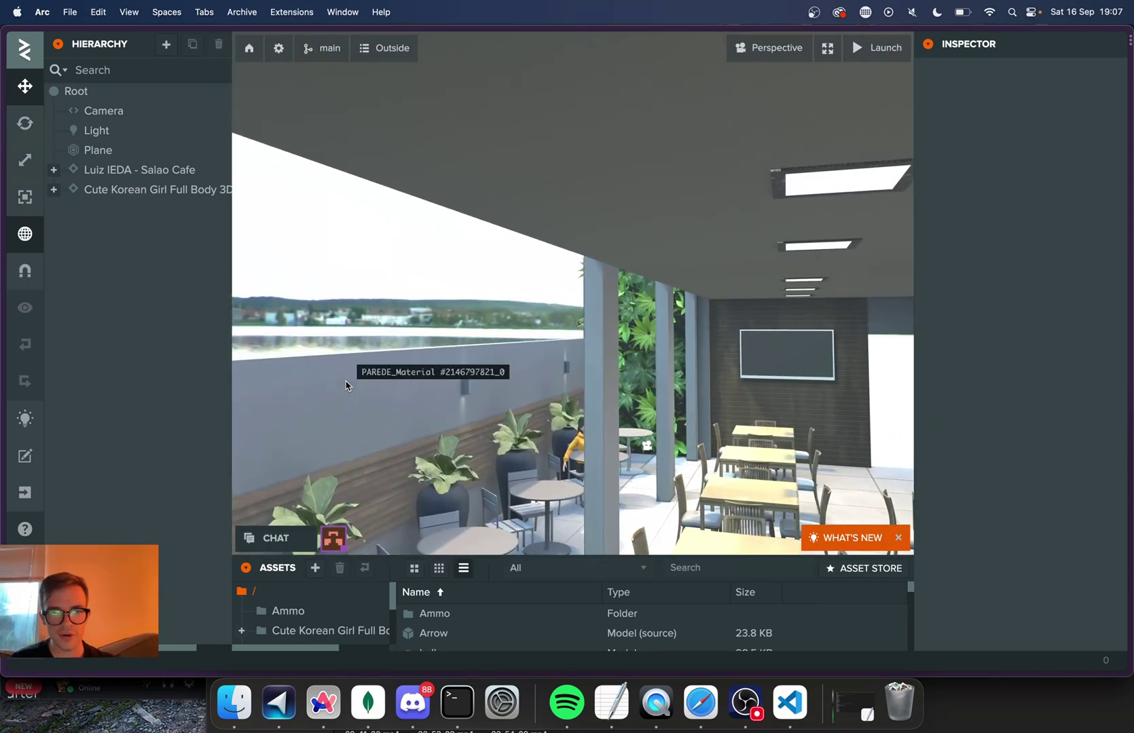
{"action": "key", "text": "s"}
{"action": "key", "text": "a"}
{"action": "left_click_drag", "start_coordinate": [568, 395], "coordinate": [583, 388]}
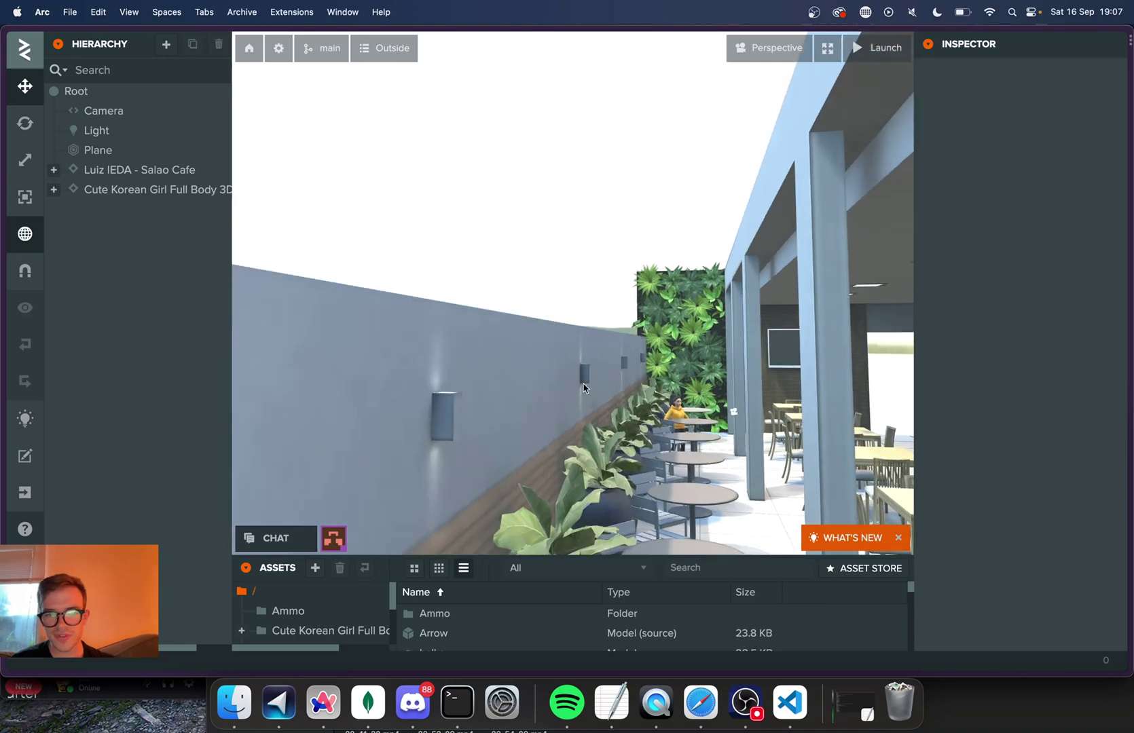
Examine the terrace along the wall and from above, closing in on the girl in the yellow hoodie beside the planter.
{"action": "scroll", "coordinate": [583, 388], "scroll_direction": "up", "scroll_amount": 5}
{"action": "scroll", "coordinate": [582, 384], "scroll_direction": "down", "scroll_amount": 3}
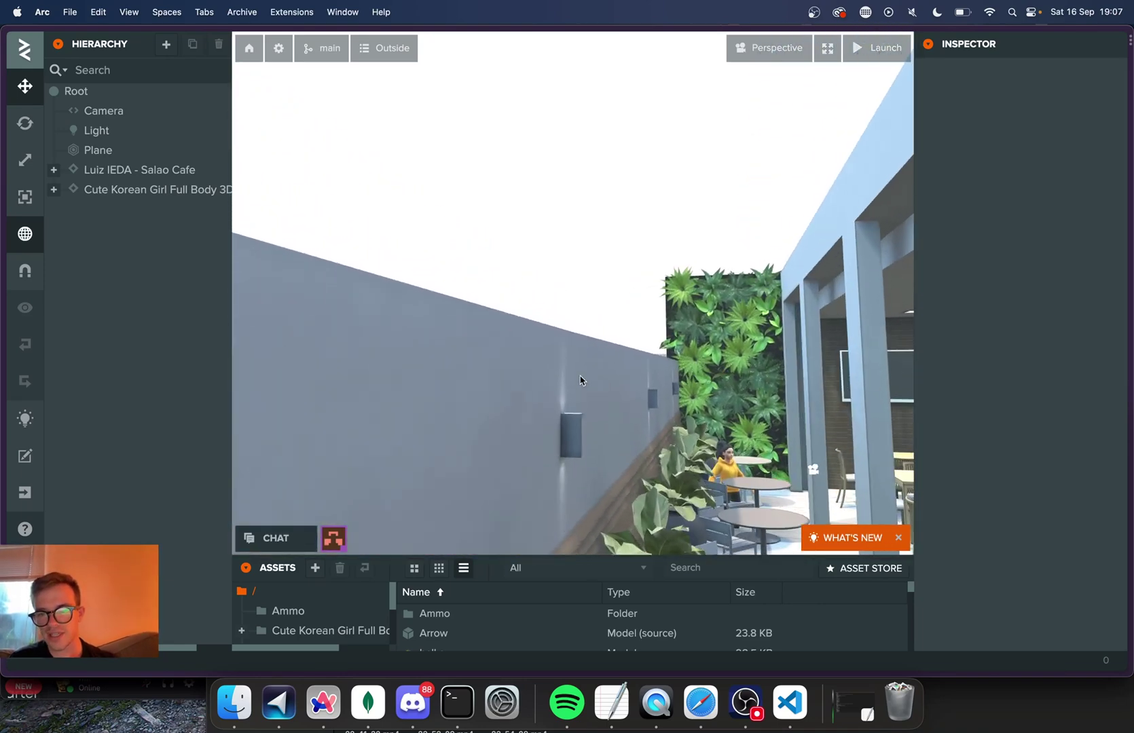
{"action": "scroll", "coordinate": [581, 383], "scroll_direction": "down", "scroll_amount": 4}
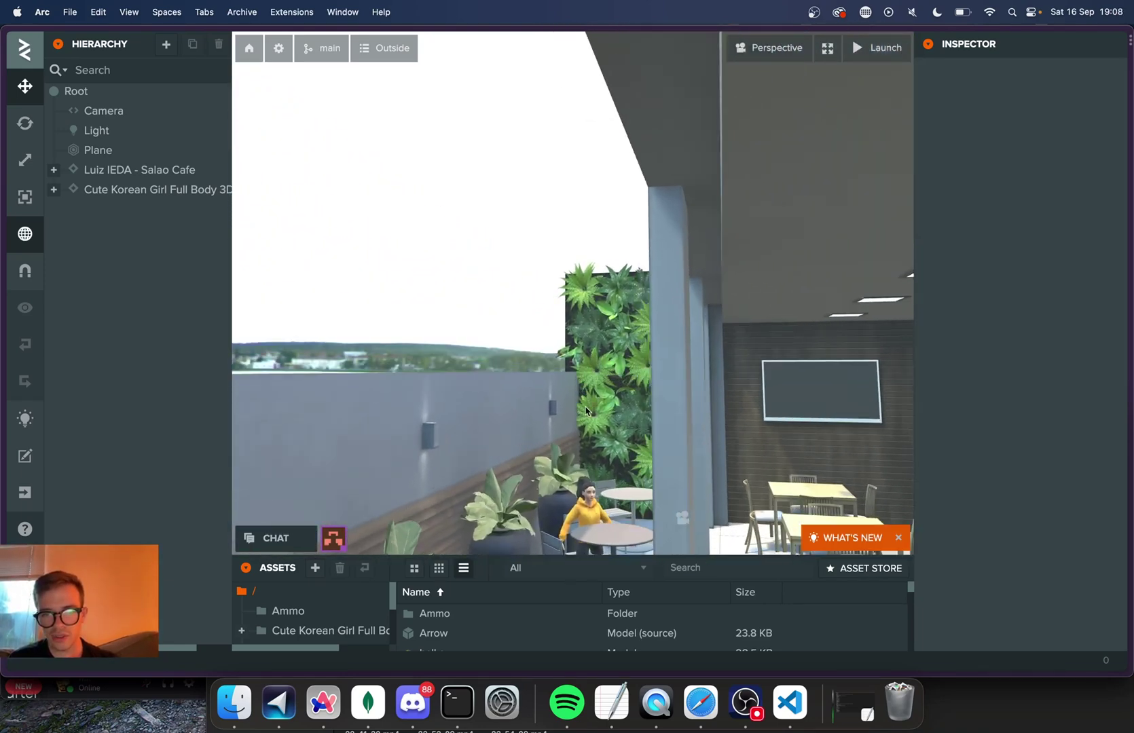
{"action": "left_click_drag", "start_coordinate": [585, 412], "coordinate": [605, 531]}
{"action": "scroll", "coordinate": [589, 504], "scroll_direction": "up", "scroll_amount": 3}
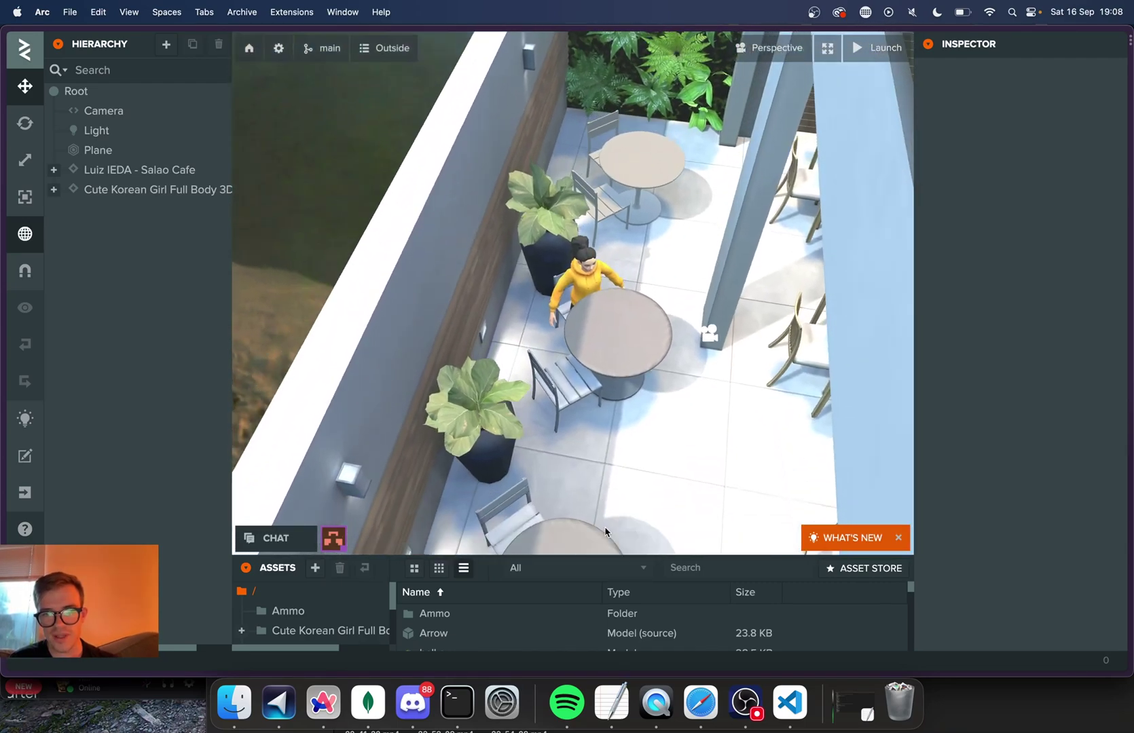
{"action": "scroll", "coordinate": [608, 527], "scroll_direction": "up", "scroll_amount": 10}
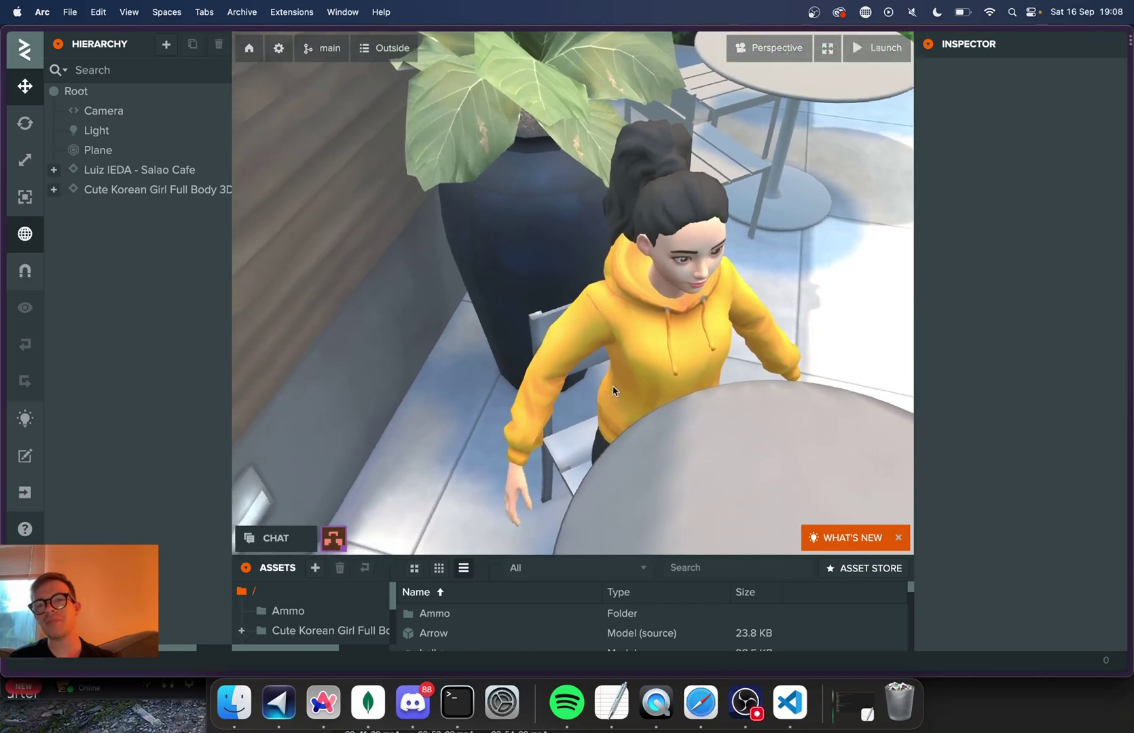
{"action": "left_click_drag", "start_coordinate": [613, 386], "coordinate": [630, 371]}
{"action": "key", "text": "d"}
{"action": "key", "text": "a"}
{"action": "key", "text": "w"}
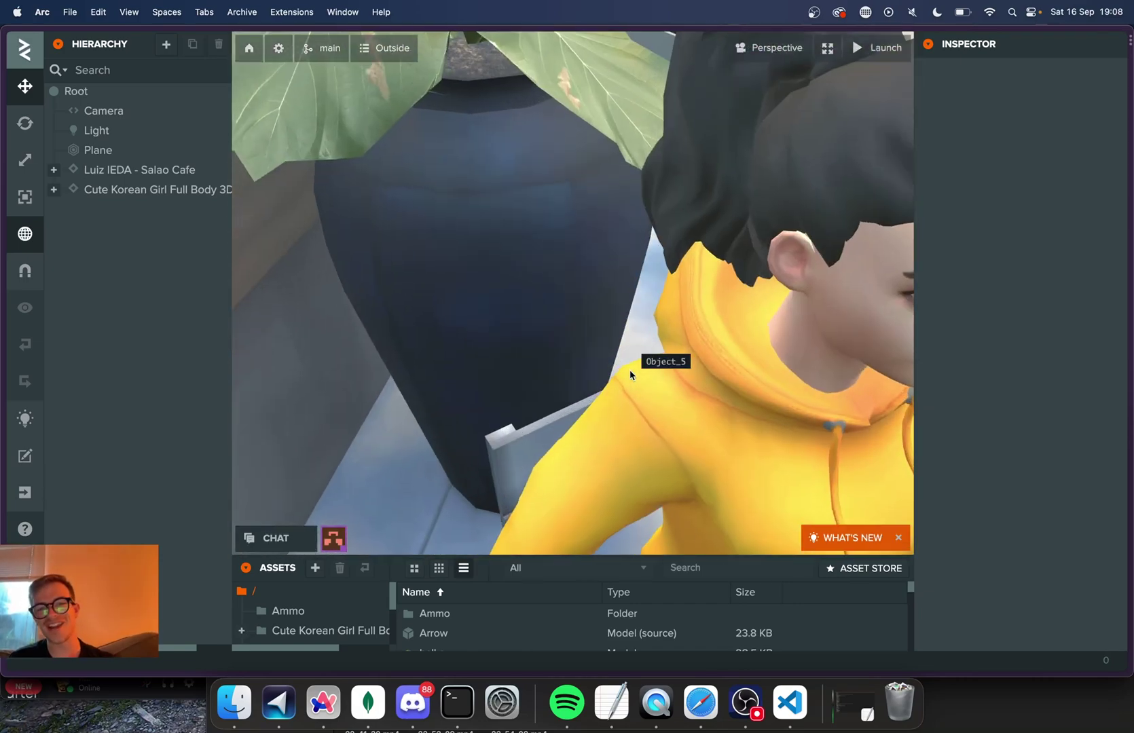
Select the café's wall-and-column structure between the terrace and the dining area from an elevated overview.
{"action": "scroll", "coordinate": [630, 374], "scroll_direction": "down", "scroll_amount": 10}
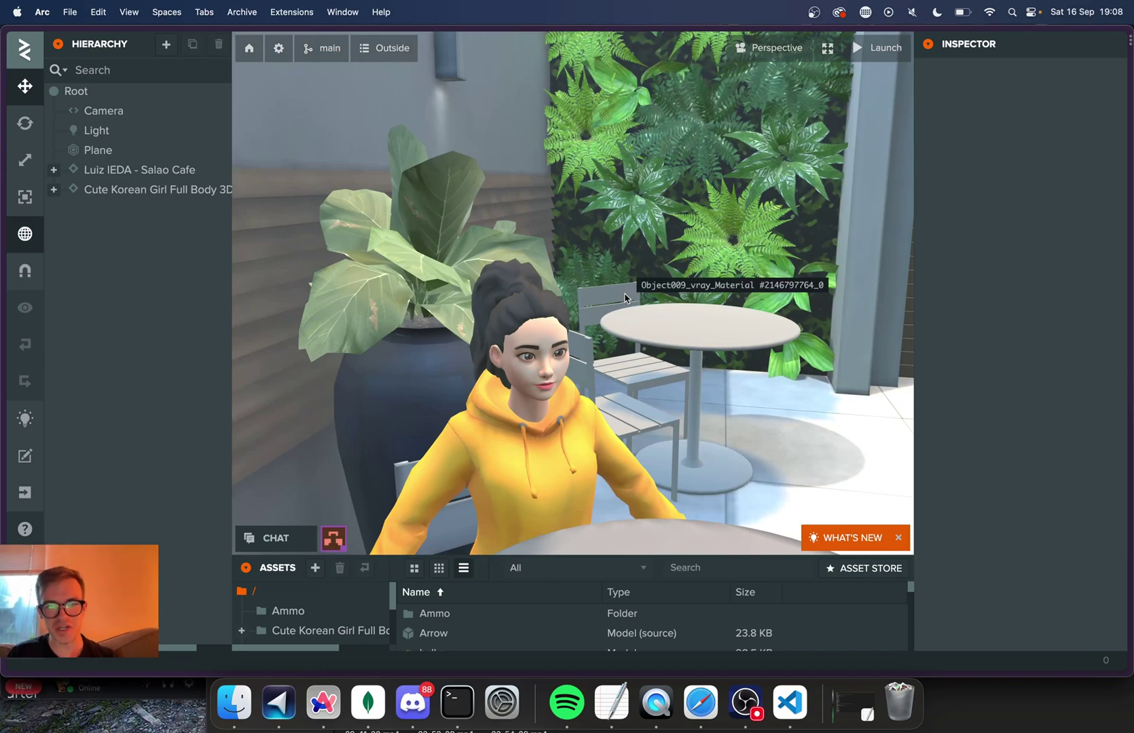
{"action": "left_click_drag", "start_coordinate": [627, 297], "coordinate": [691, 321]}
{"action": "right_click_drag", "start_coordinate": [666, 297], "coordinate": [508, 225]}
{"action": "left_click_drag", "start_coordinate": [508, 224], "coordinate": [660, 339]}
{"action": "scroll", "coordinate": [659, 339], "scroll_direction": "down", "scroll_amount": 10}
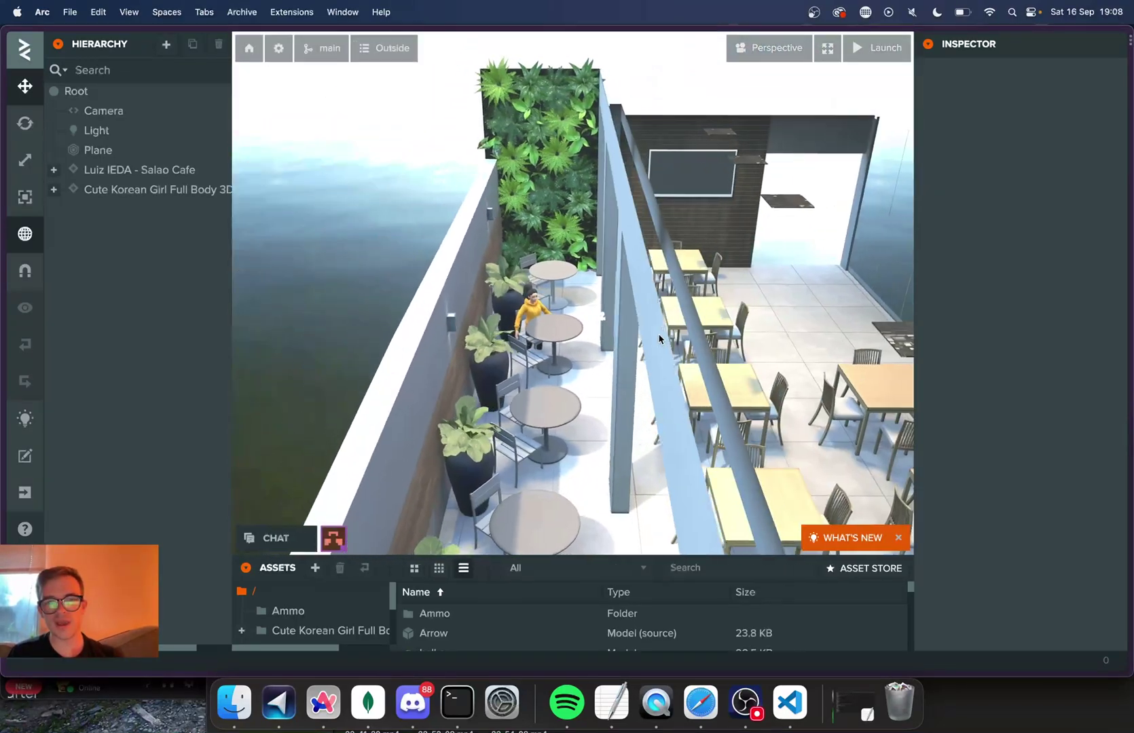
{"action": "left_click", "coordinate": [662, 320]}
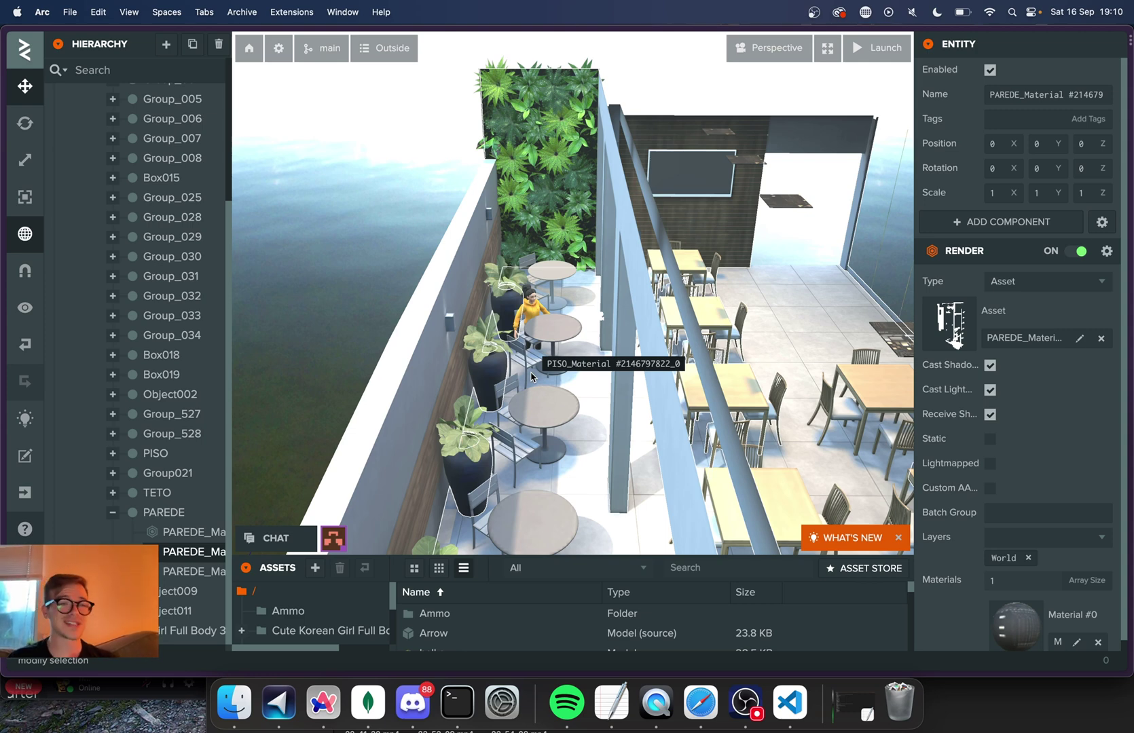
Examine the terrace from table height, ending close to the girl in the yellow hoodie and the plant wall behind her.
{"action": "mouse_move", "coordinate": [532, 377]}
{"action": "left_mouse_down"}
{"action": "mouse_move", "coordinate": [534, 351]}
{"action": "mouse_move", "coordinate": [534, 366]}
{"action": "left_mouse_up"}
{"action": "scroll", "coordinate": [532, 294], "scroll_direction": "up", "scroll_amount": 10}
{"action": "scroll", "coordinate": [532, 292], "scroll_direction": "down", "scroll_amount": 10}
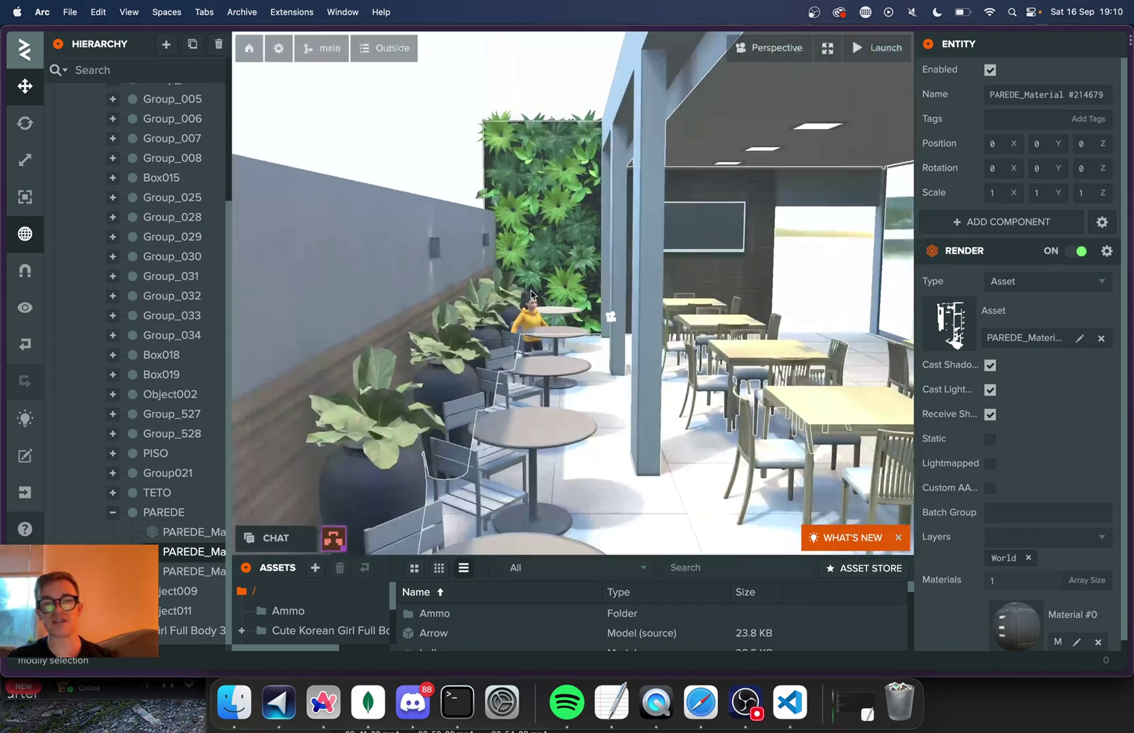
{"action": "scroll", "coordinate": [532, 292], "scroll_direction": "up", "scroll_amount": 6}
{"action": "mouse_move", "coordinate": [531, 291]}
{"action": "left_mouse_down"}
{"action": "mouse_move", "coordinate": [535, 282]}
{"action": "mouse_move", "coordinate": [544, 312]}
{"action": "mouse_move", "coordinate": [548, 282]}
{"action": "left_mouse_up"}
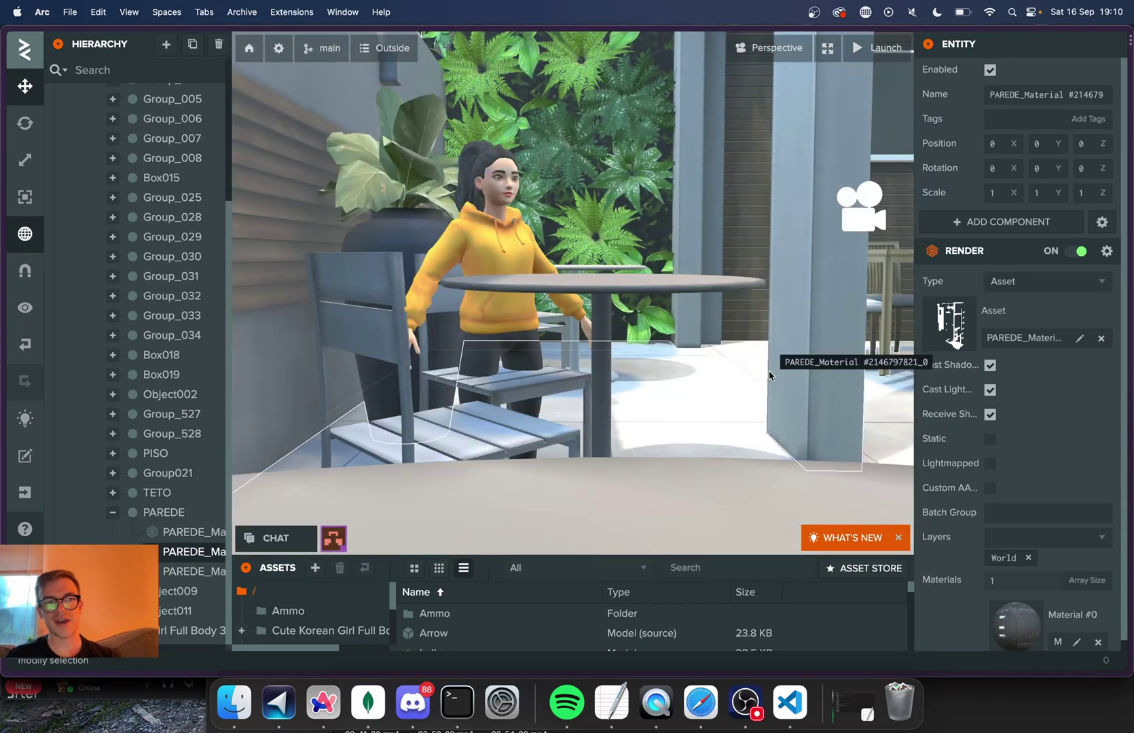